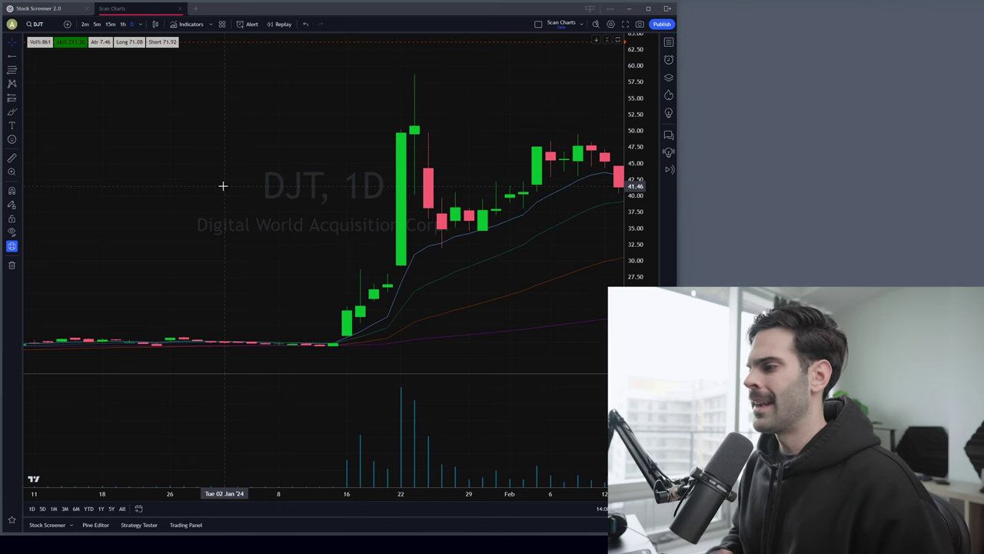
- Examine the DJT daily chart from late 2023 through the late March 2024 price gap
{"action": "scroll", "coordinate": [398, 152], "scroll_direction": "down", "scroll_amount": 2}
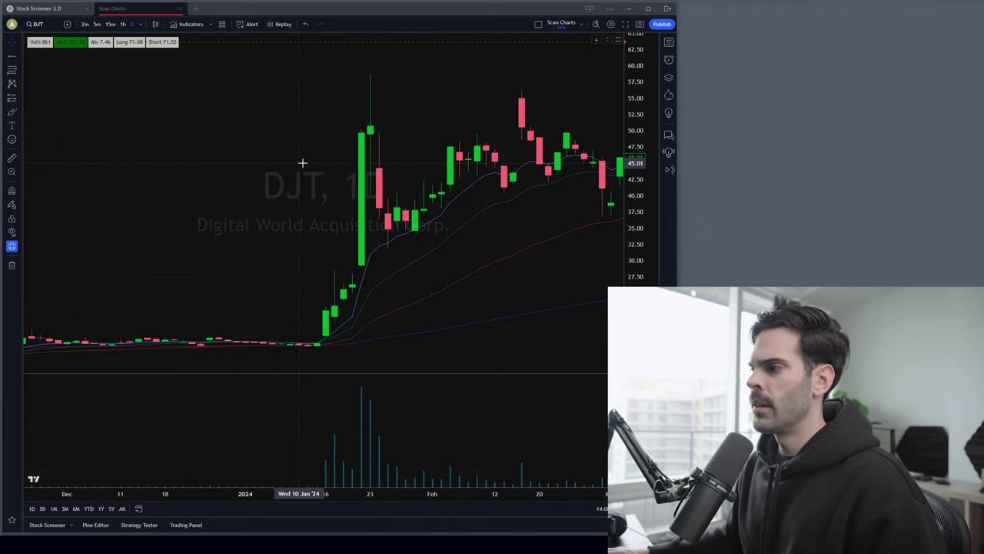
{"action": "scroll", "coordinate": [391, 112], "scroll_direction": "down", "scroll_amount": 2}
{"action": "left_click_drag", "start_coordinate": [391, 112], "coordinate": [279, 103]}
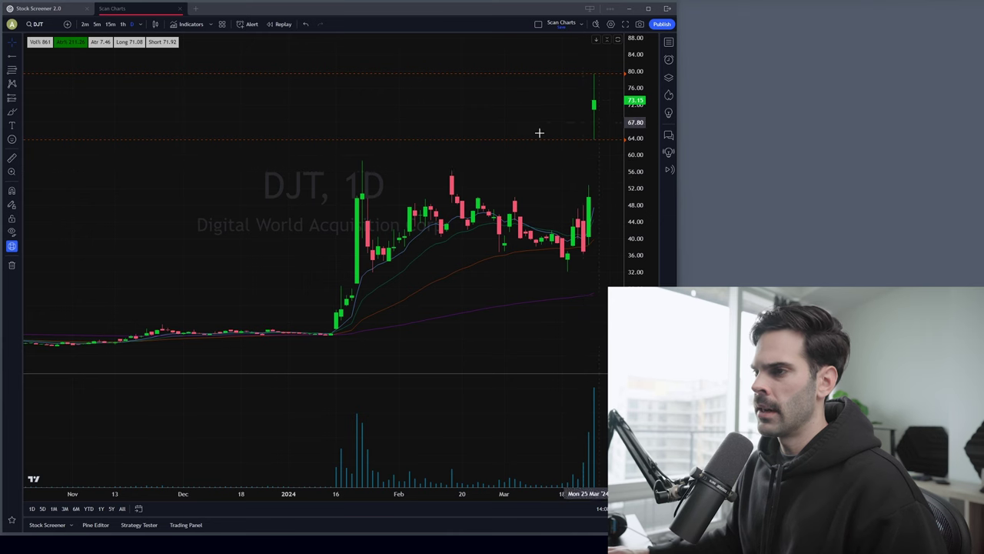
{"action": "scroll", "coordinate": [430, 154], "scroll_direction": "down", "scroll_amount": 2}
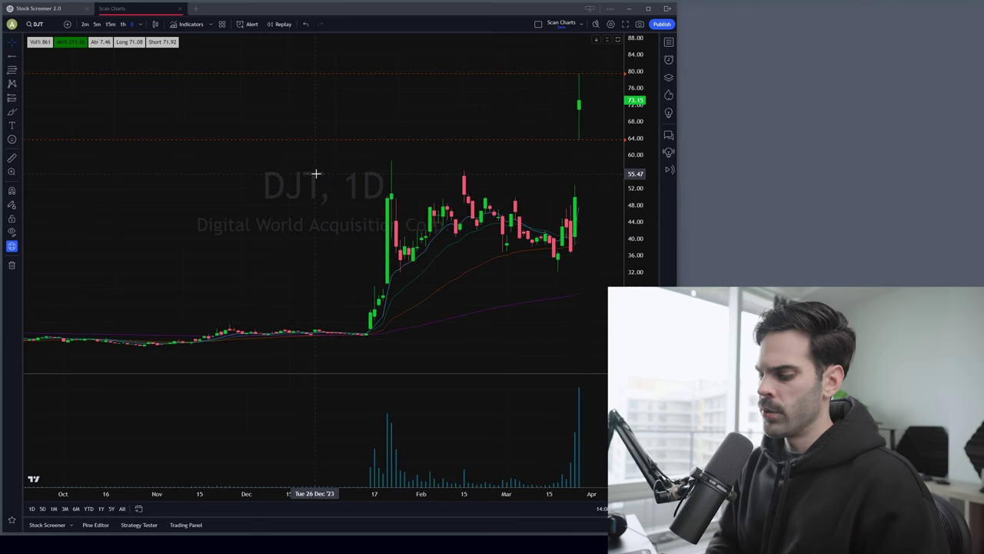
- Load the SMCI daily chart and examine its price trend from 2022 into early 2024
{"action": "type", "text": "SMCI"}
{"action": "key", "text": "Return"}
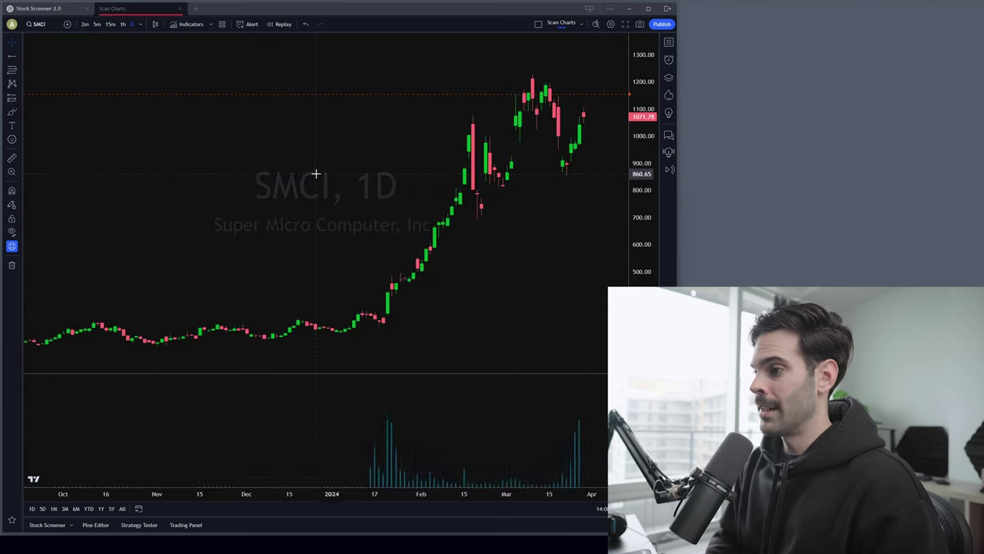
{"action": "scroll", "coordinate": [289, 178], "scroll_direction": "down", "scroll_amount": 5}
{"action": "left_click_drag", "start_coordinate": [285, 213], "coordinate": [328, 165]}
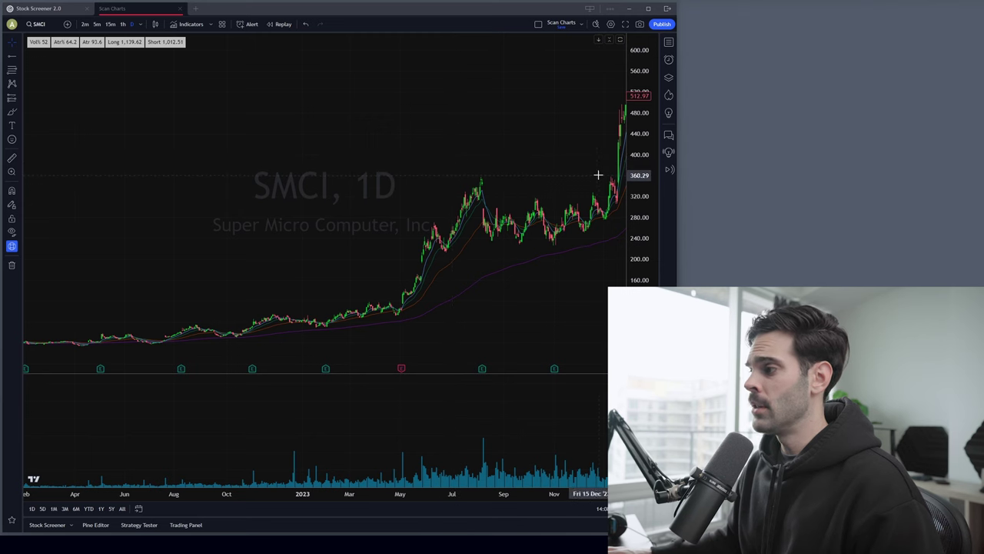
{"action": "left_click_drag", "start_coordinate": [556, 174], "coordinate": [522, 178]}
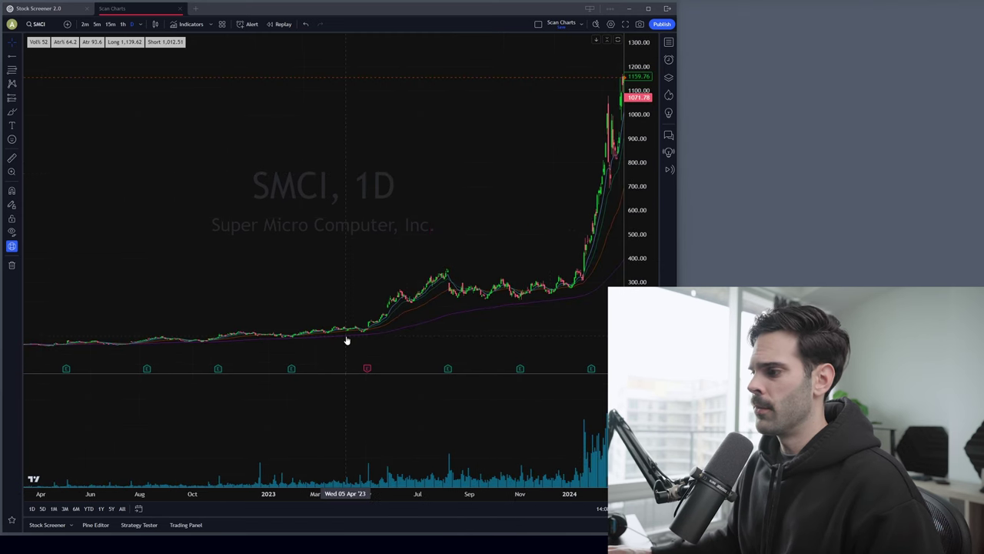
{"action": "left_click_drag", "start_coordinate": [448, 272], "coordinate": [475, 271]}
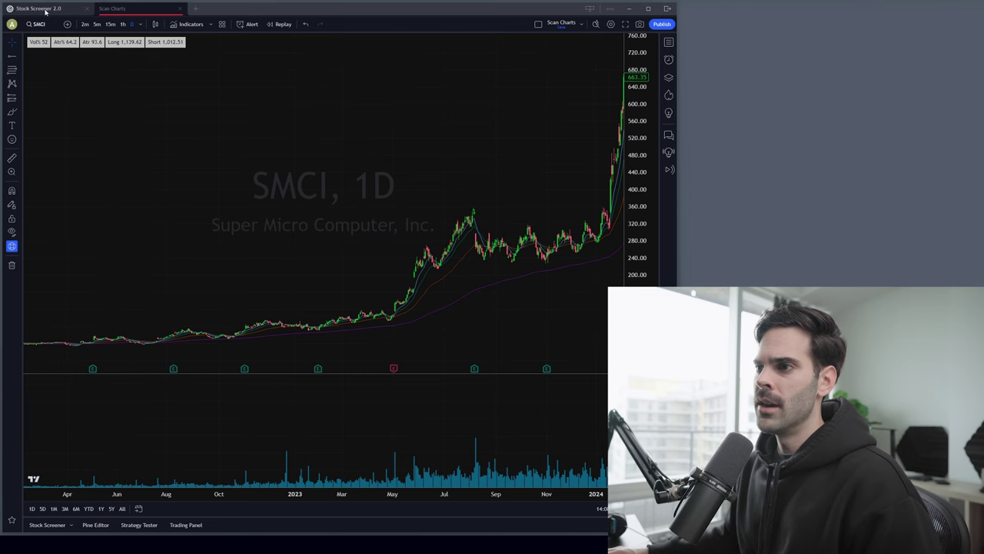
- Open a fresh Stocks 2.0 screener in a new tab and look over its screen options
{"action": "left_click", "coordinate": [45, 10]}
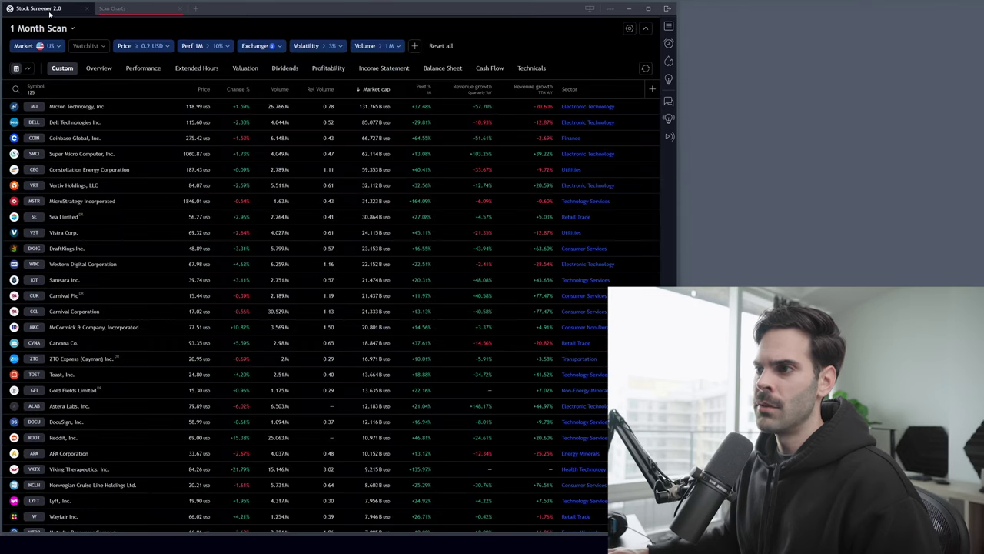
{"action": "left_click", "coordinate": [197, 10]}
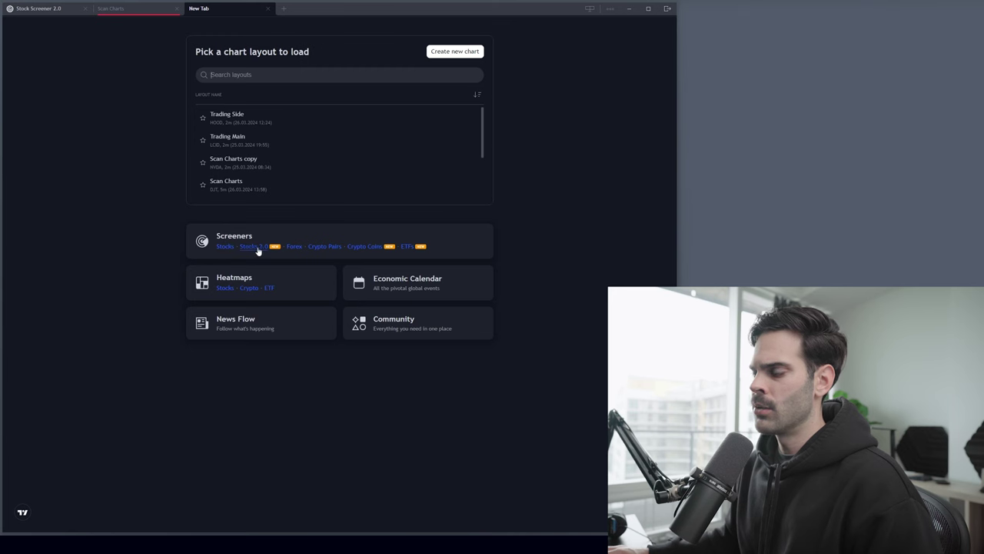
{"action": "left_click", "coordinate": [256, 247]}
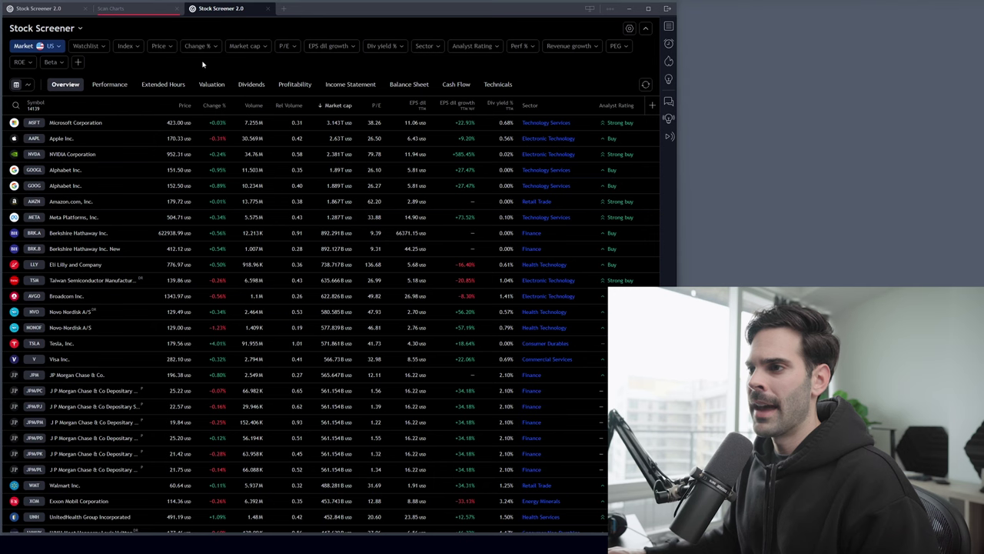
{"action": "left_click", "coordinate": [81, 29]}
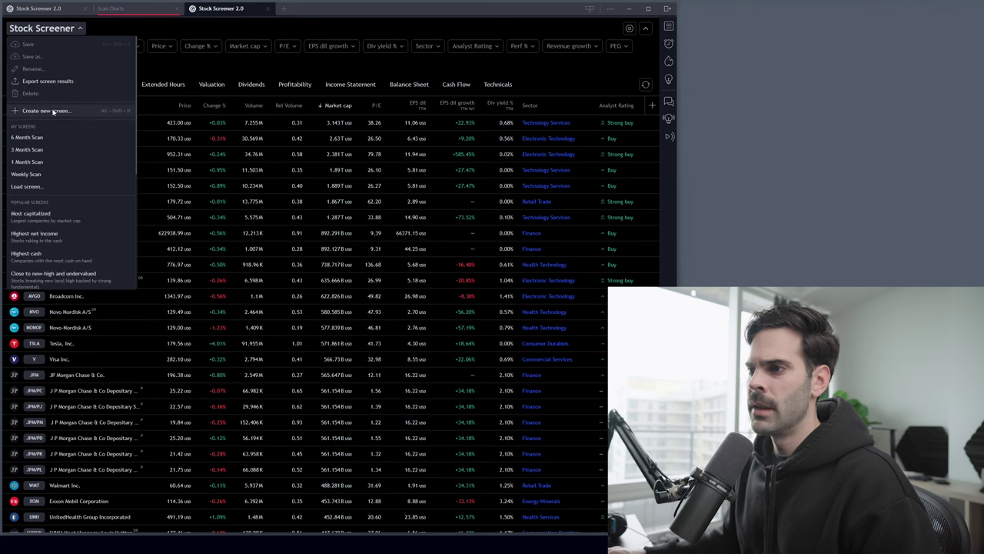
{"action": "left_click", "coordinate": [150, 24]}
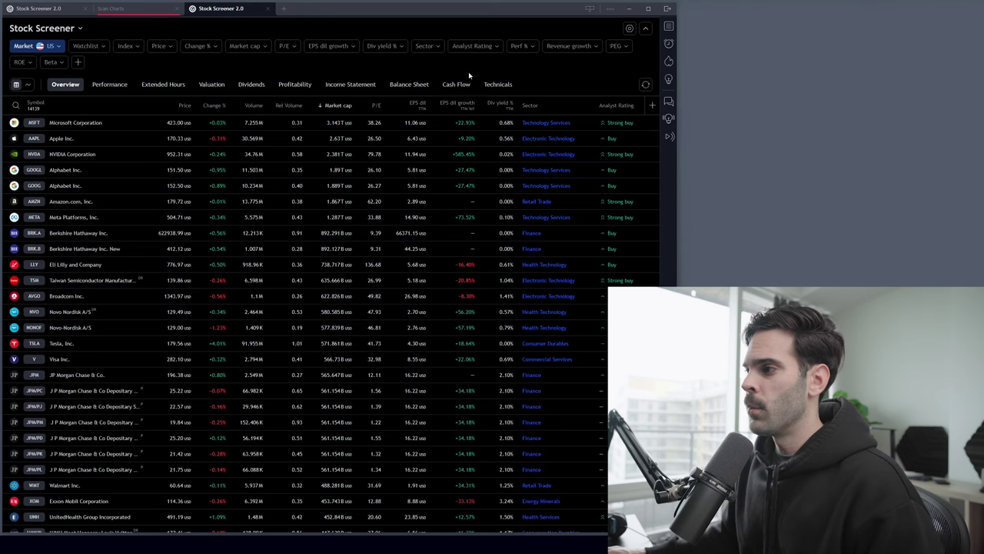
- Remove the Index and Change % filters from the new screener
{"action": "left_click", "coordinate": [139, 47]}
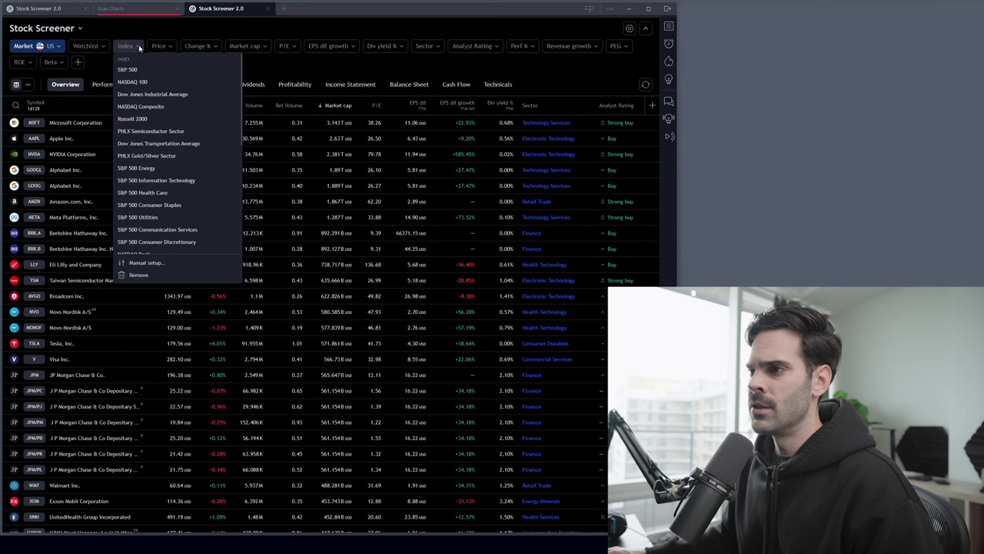
{"action": "left_click", "coordinate": [138, 275]}
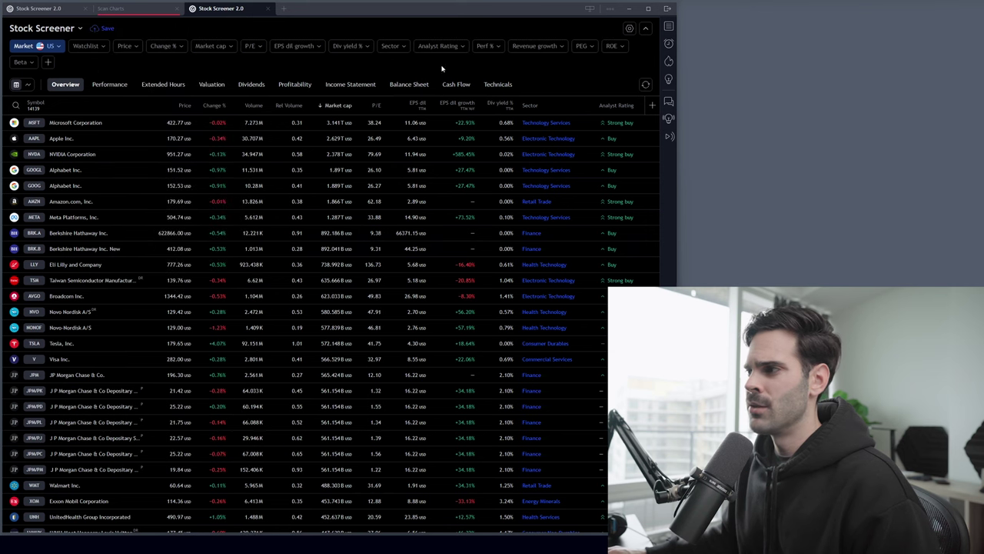
{"action": "left_click", "coordinate": [99, 48]}
{"action": "left_click", "coordinate": [139, 65]}
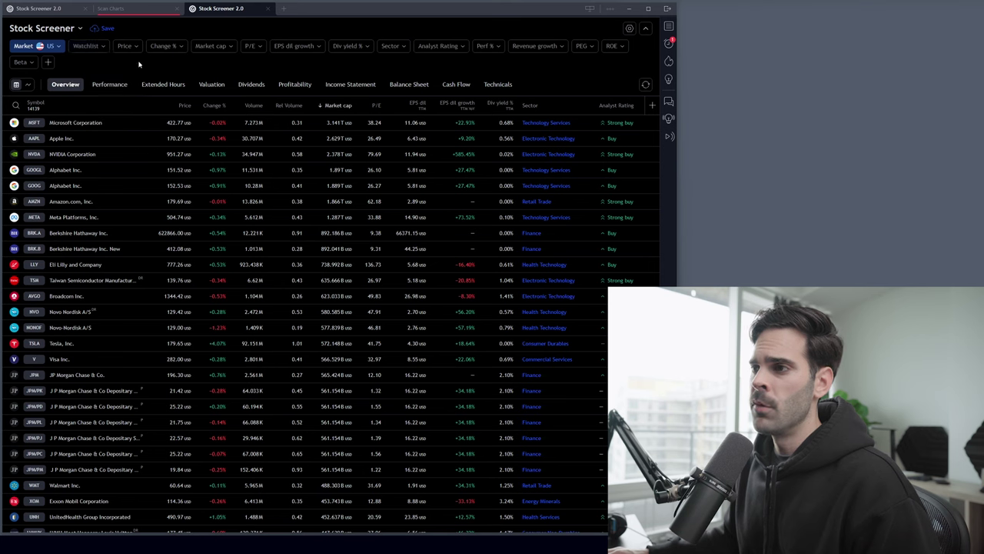
{"action": "left_click", "coordinate": [180, 46]}
{"action": "left_click", "coordinate": [169, 274]}
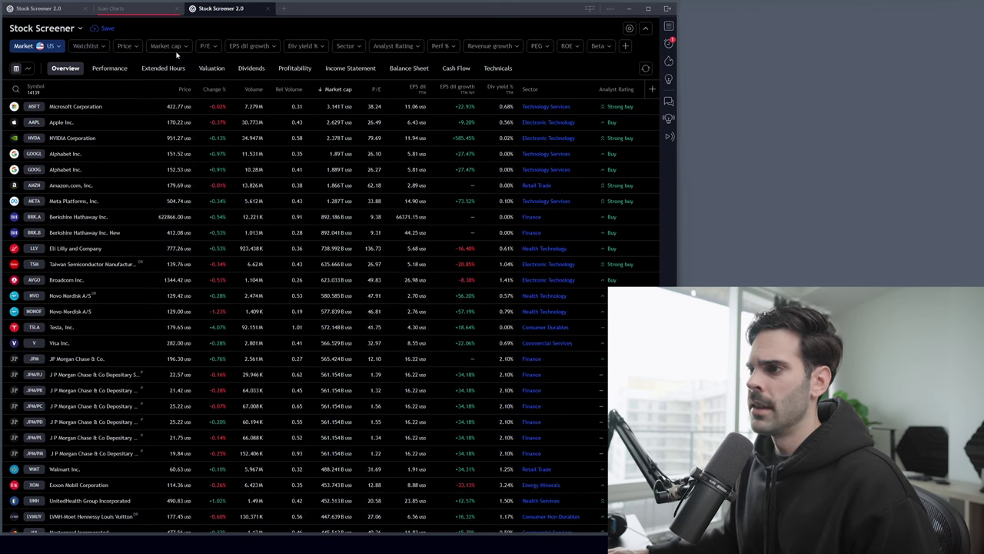
- Remove the P/E, EPS diluted growth, dividend yield, Sector and Analyst Rating filters from the screener
{"action": "left_click", "coordinate": [218, 46]}
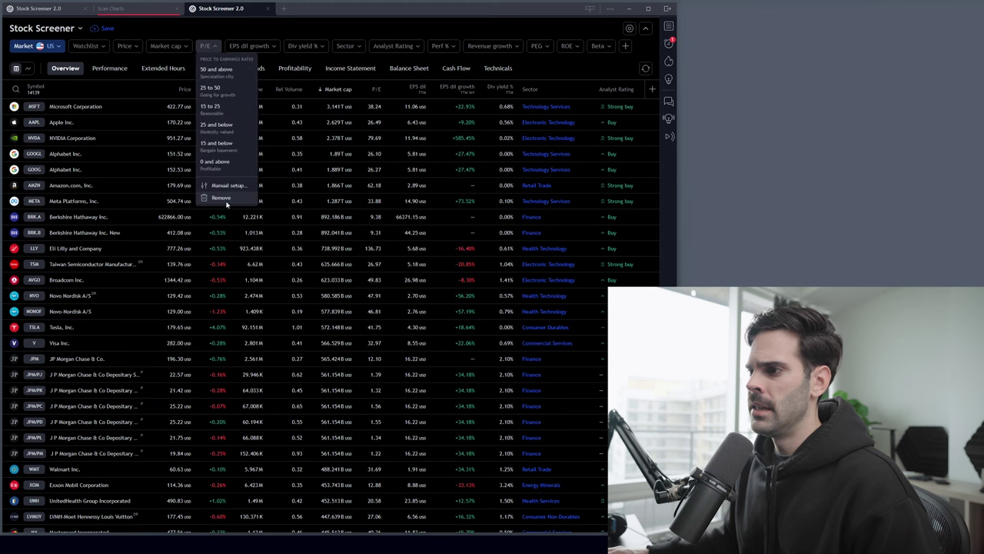
{"action": "left_click", "coordinate": [221, 198]}
{"action": "left_click", "coordinate": [223, 46]}
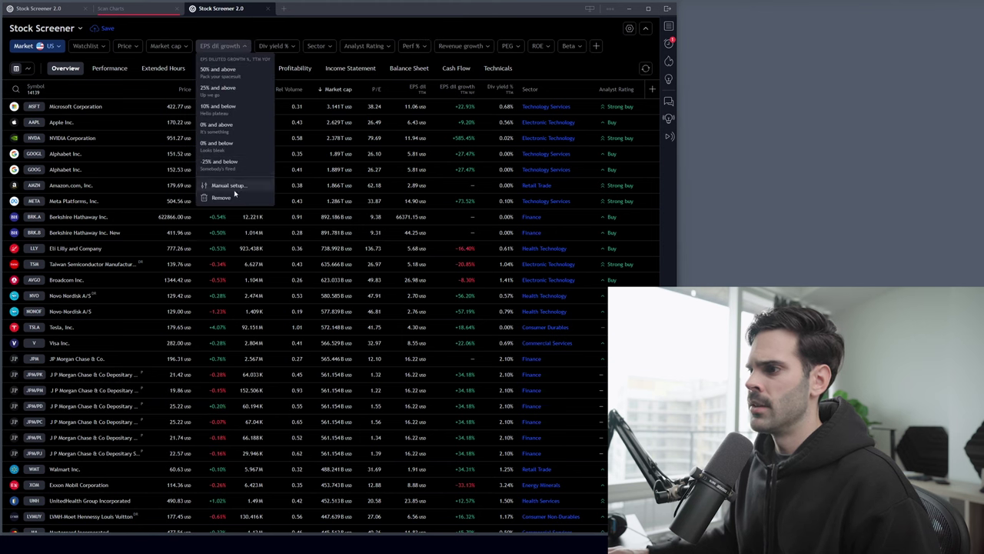
{"action": "left_click", "coordinate": [230, 197]}
{"action": "left_click", "coordinate": [219, 46]}
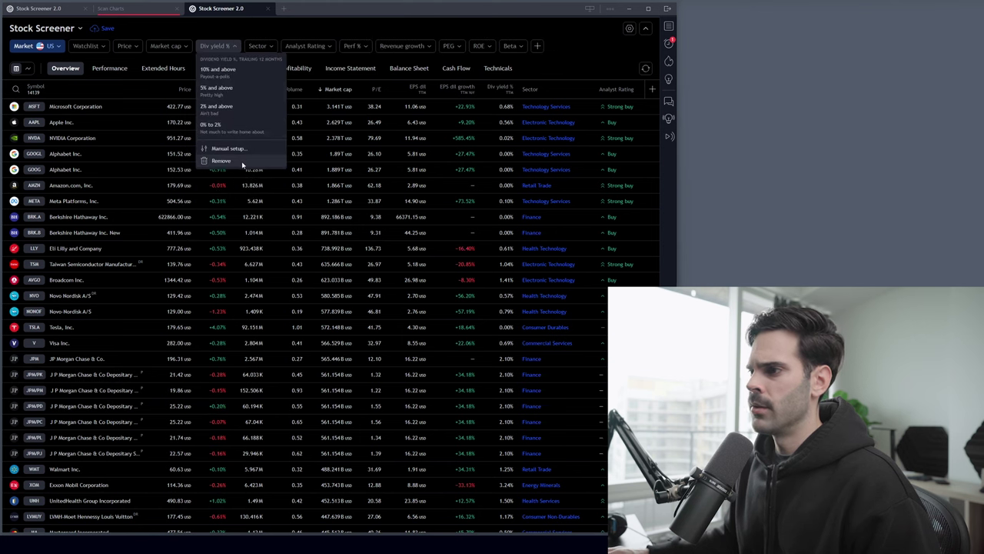
{"action": "left_click", "coordinate": [242, 165]}
{"action": "left_click", "coordinate": [223, 46]}
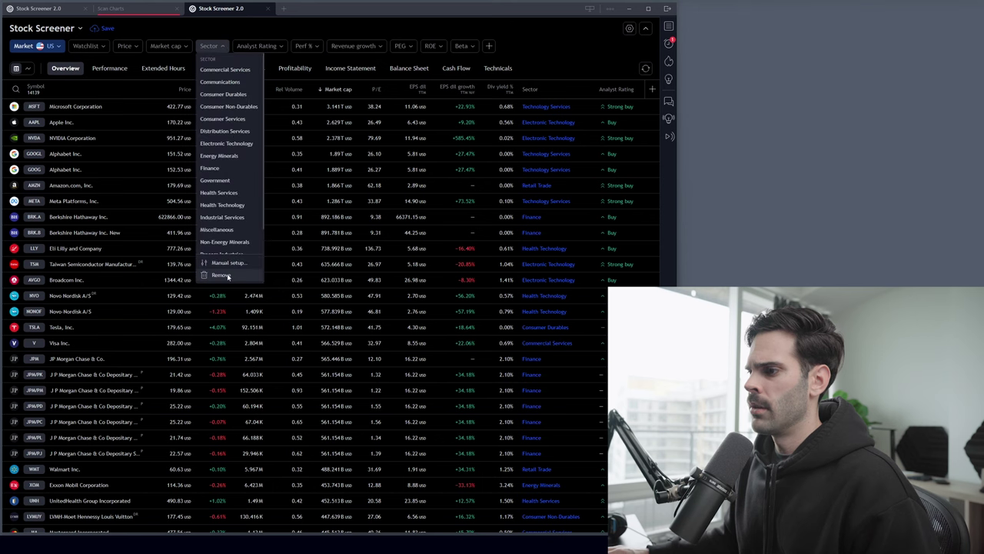
{"action": "left_click", "coordinate": [222, 275]}
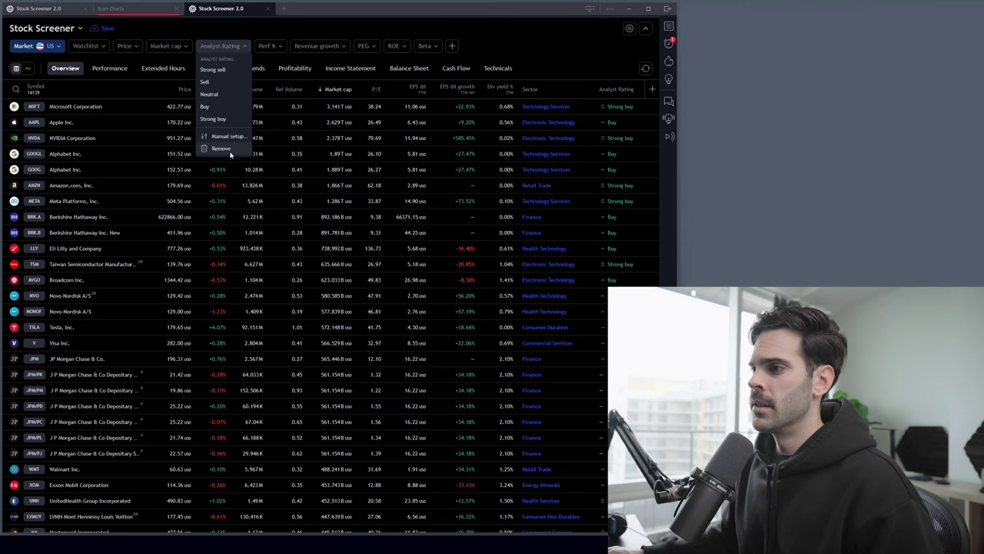
{"action": "left_click", "coordinate": [228, 150]}
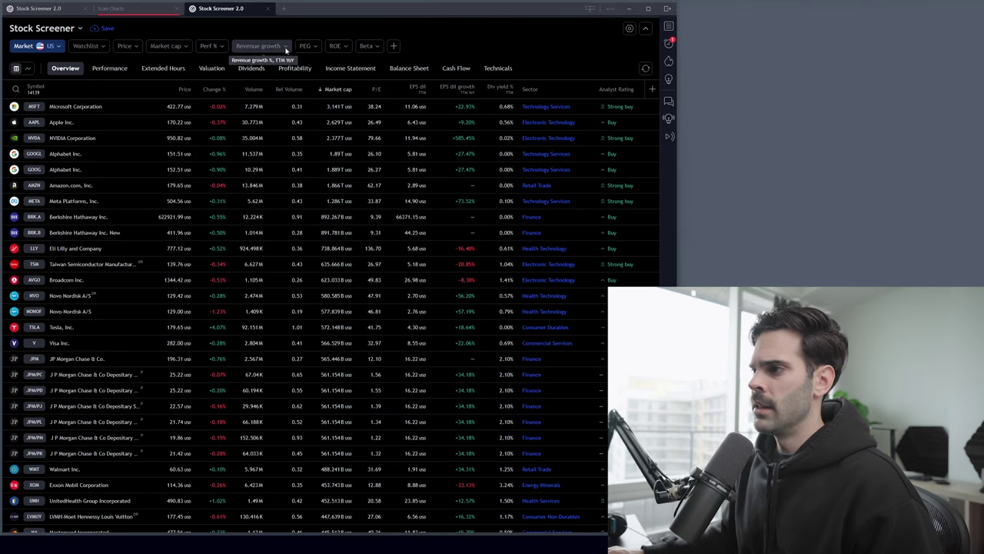
- Remove the Revenue growth, PEG, ROE and Beta filters from the screener
{"action": "left_click", "coordinate": [262, 46]}
{"action": "left_click", "coordinate": [257, 197]}
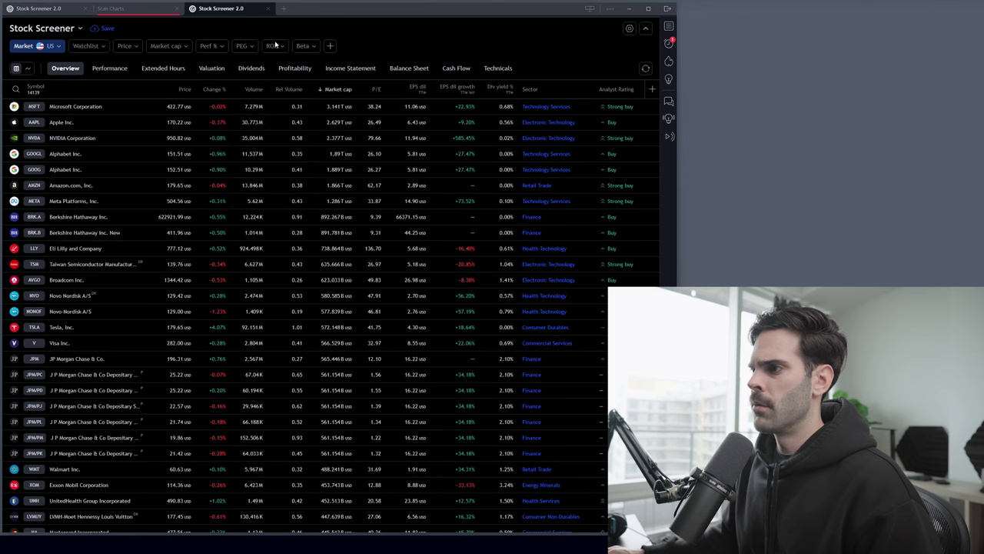
{"action": "left_click", "coordinate": [254, 46]}
{"action": "left_click", "coordinate": [273, 193]}
{"action": "left_click", "coordinate": [244, 46]}
{"action": "left_click", "coordinate": [257, 179]}
{"action": "left_click", "coordinate": [247, 47]}
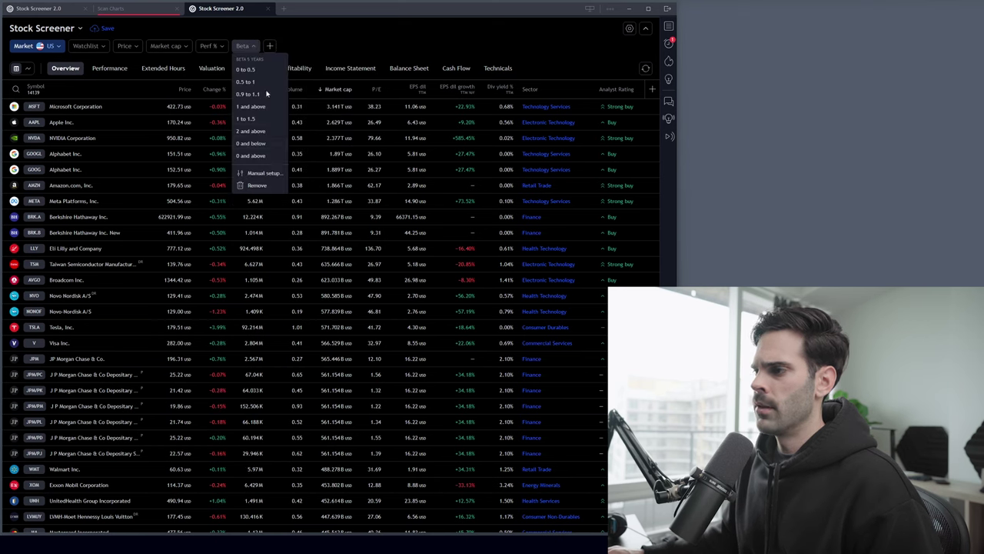
{"action": "left_click", "coordinate": [266, 187]}
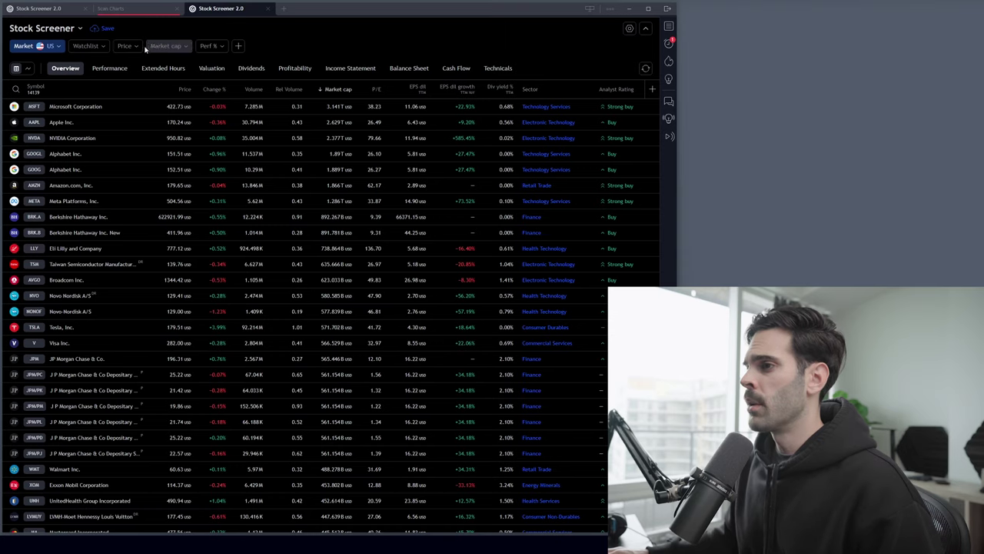
- Add Volume and Volatility filters to the screener
{"action": "left_click", "coordinate": [238, 46]}
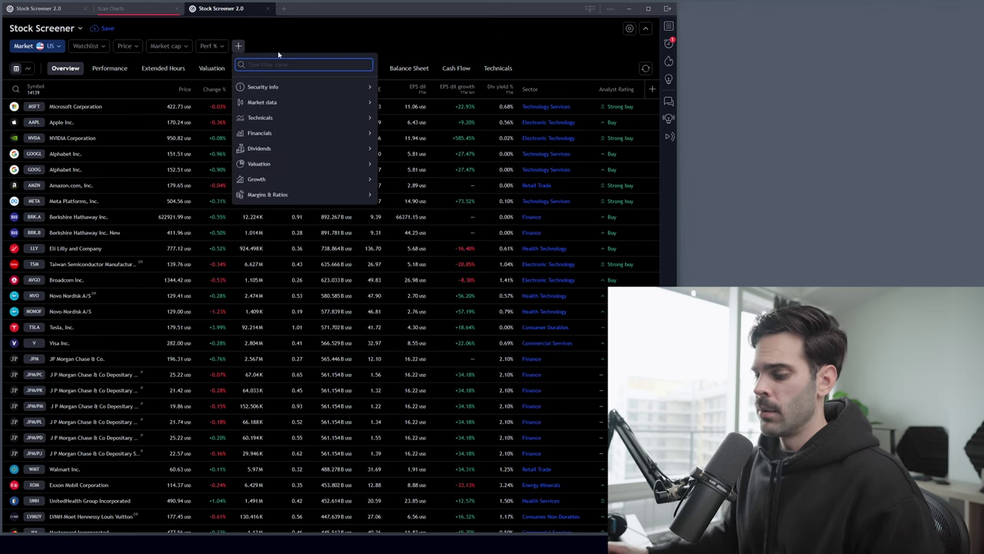
{"action": "type", "text": "vol"}
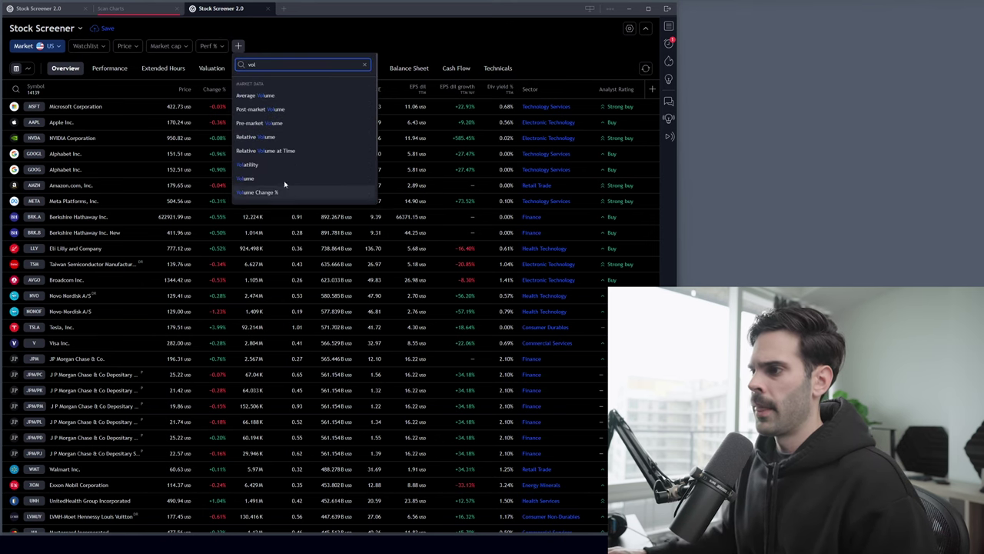
{"action": "left_click", "coordinate": [284, 179]}
{"action": "left_click", "coordinate": [279, 46]}
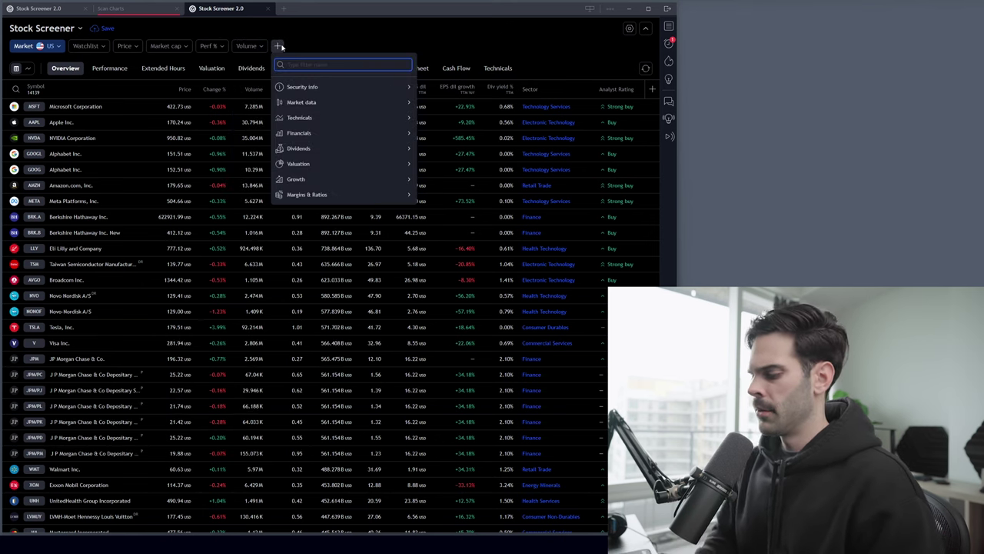
{"action": "type", "text": "vol"}
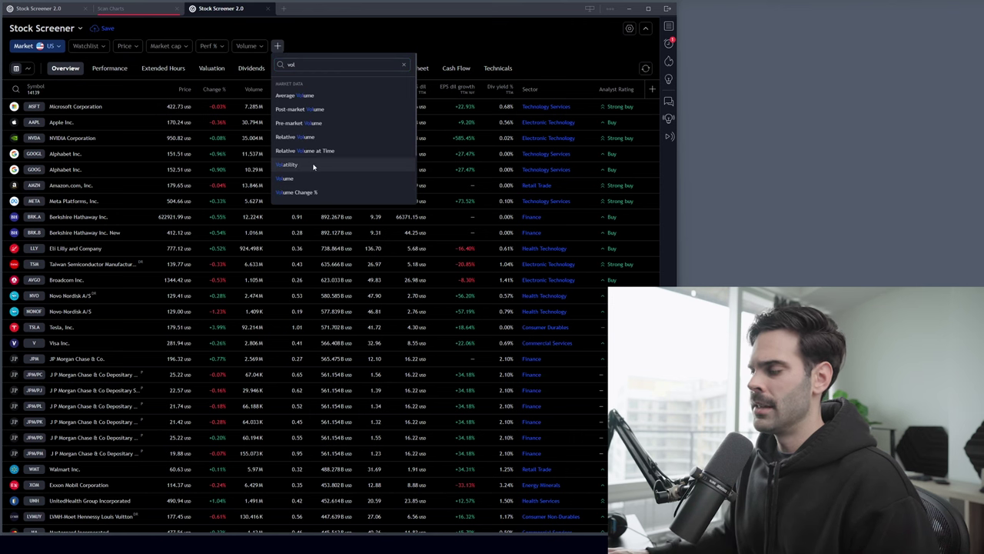
{"action": "left_click", "coordinate": [313, 165]}
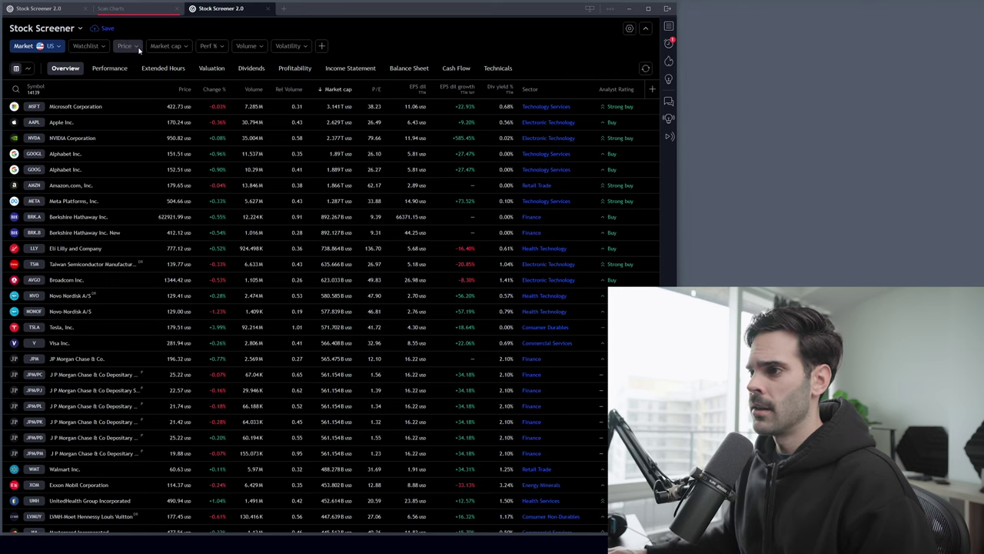
- Set up a manual price filter for values above or equal to 0.20 USD
{"action": "left_click", "coordinate": [137, 46]}
{"action": "left_click", "coordinate": [146, 223]}
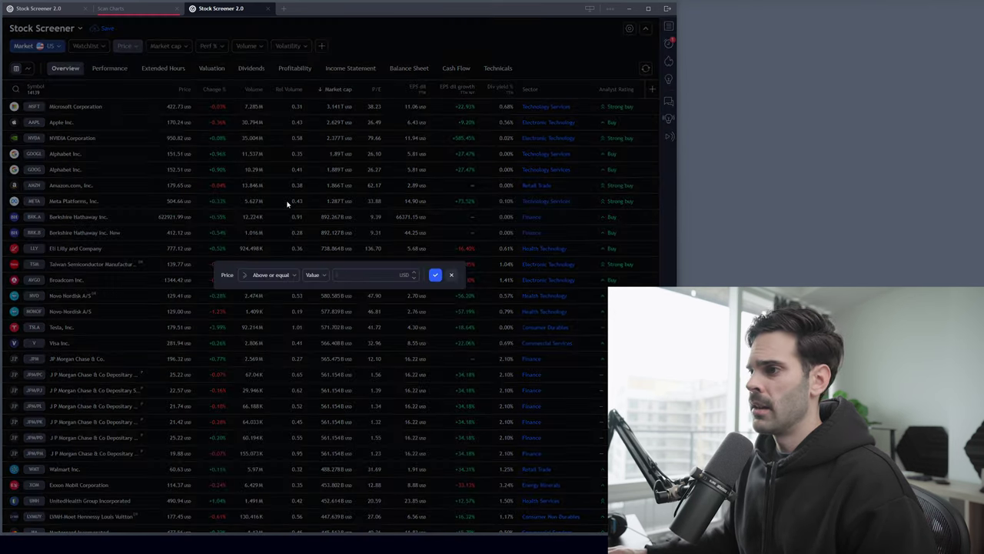
{"action": "type", "text": "0.20"}
{"action": "left_click", "coordinate": [435, 276]}
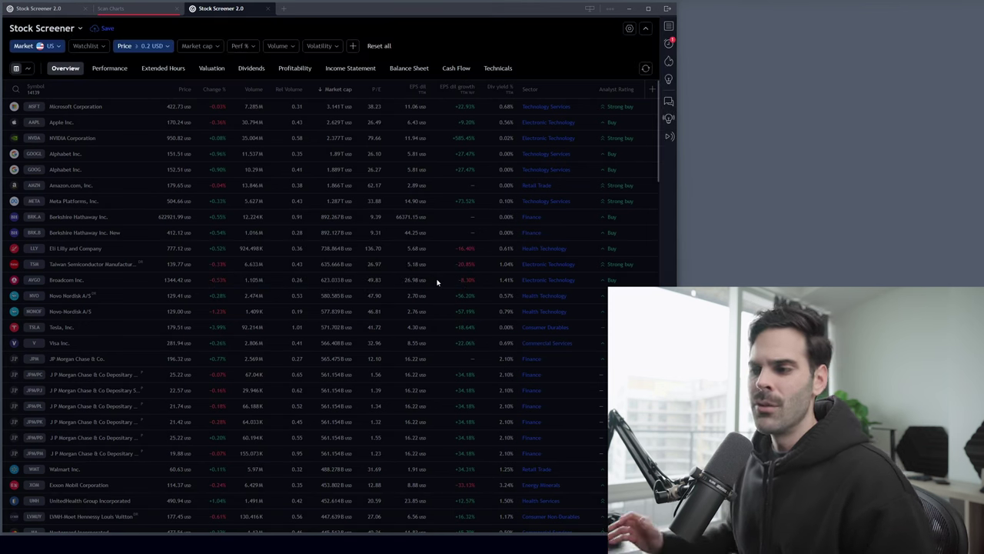
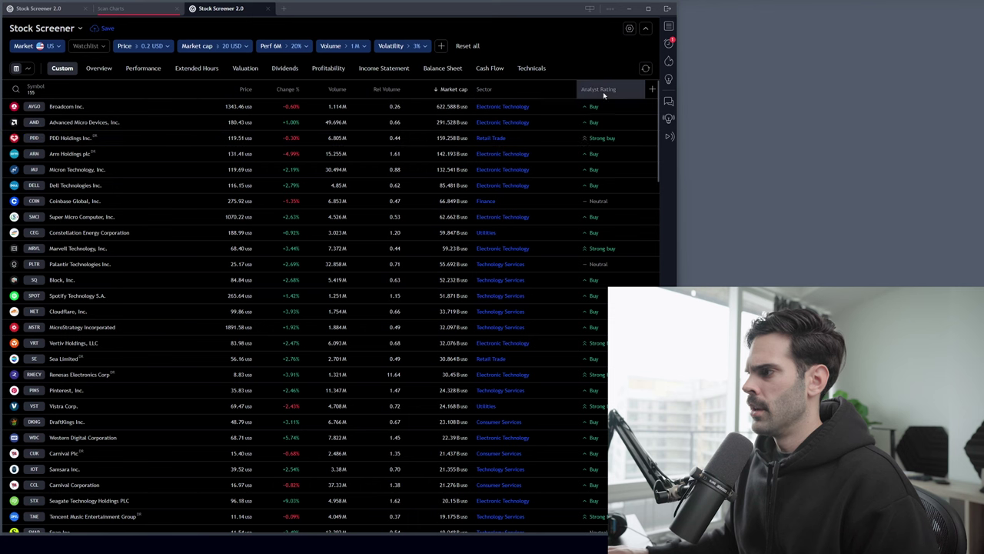
- Remove the Analyst Rating column from the results table and add a Performance % column with a 6-month range
{"action": "left_click", "coordinate": [604, 177]}
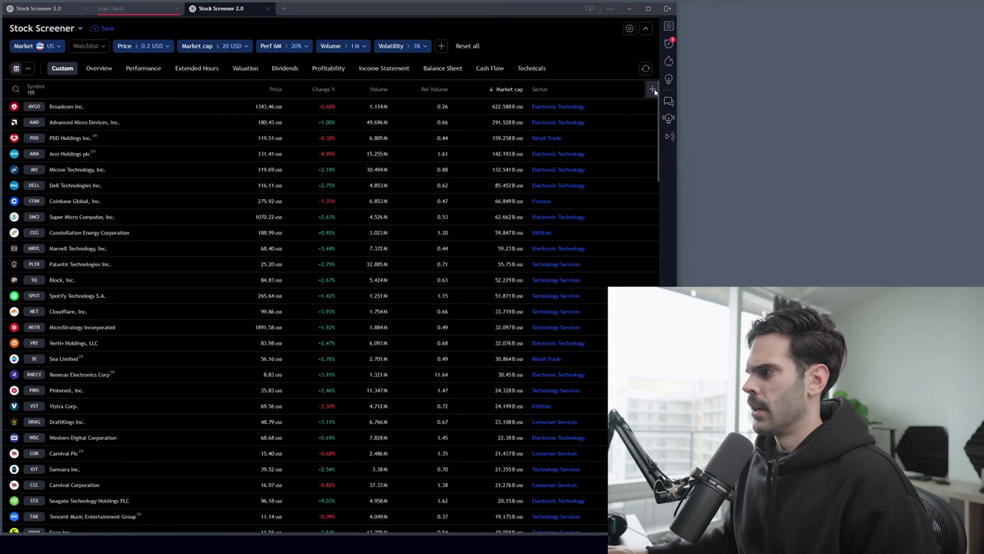
{"action": "left_click", "coordinate": [652, 90]}
{"action": "type", "text": "perf"}
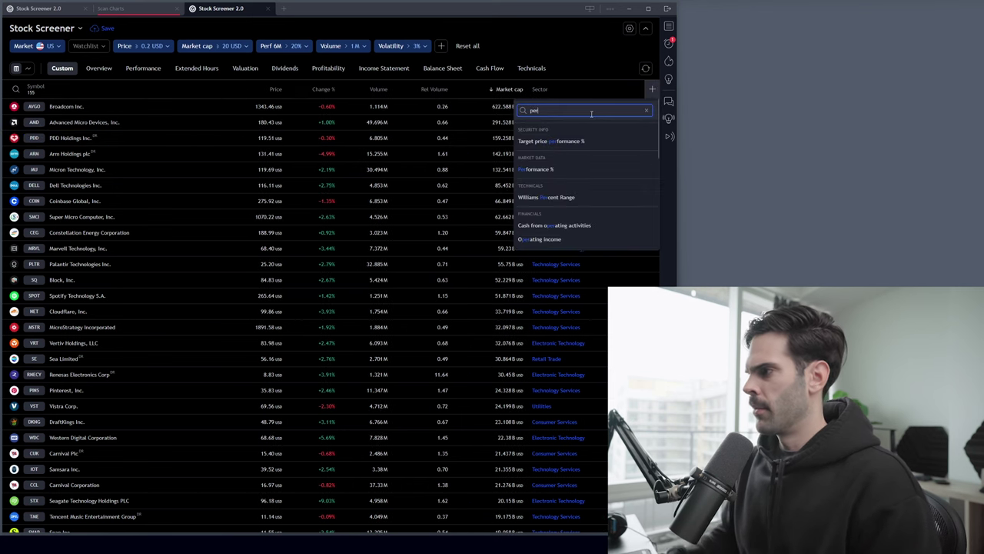
{"action": "left_click", "coordinate": [546, 166]}
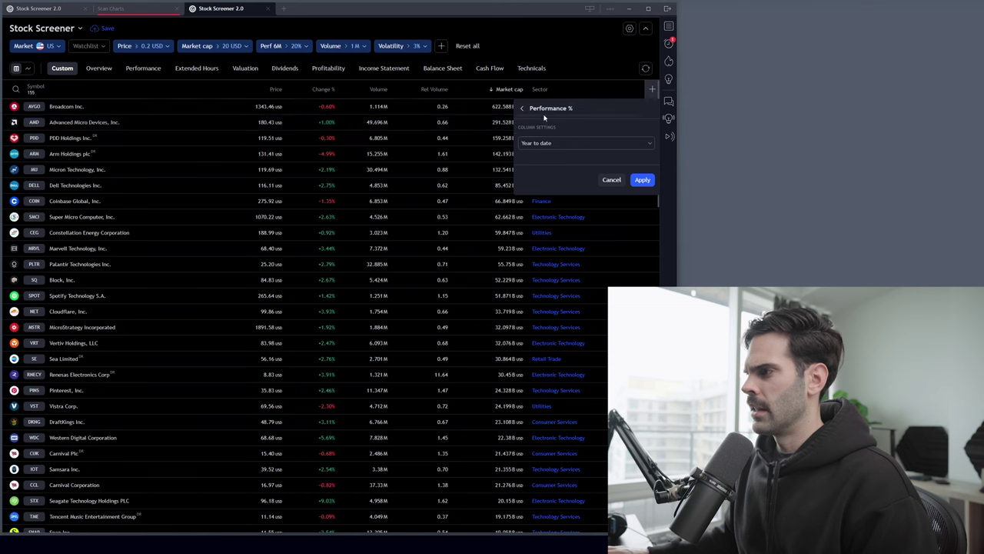
{"action": "left_click", "coordinate": [586, 144]}
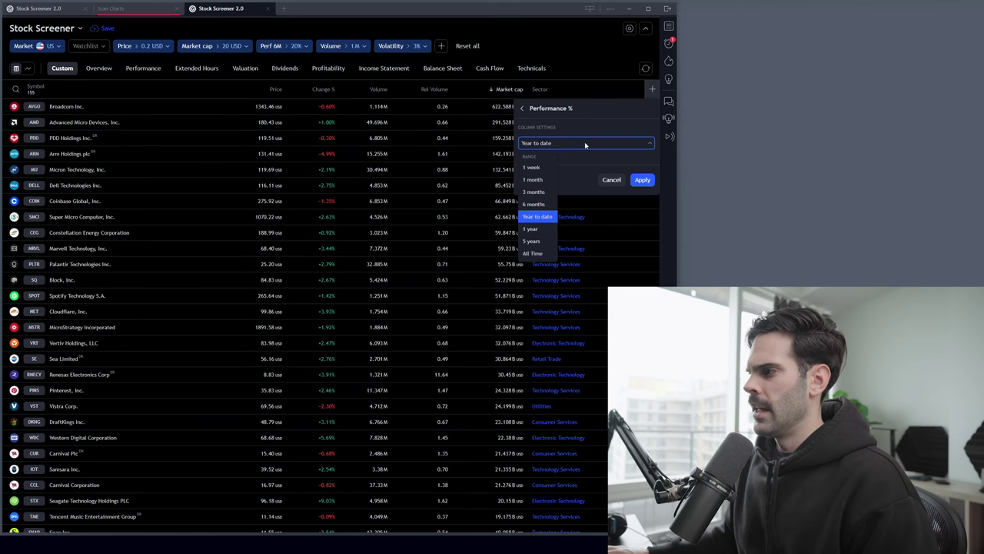
{"action": "left_click", "coordinate": [541, 205]}
{"action": "left_click", "coordinate": [642, 179]}
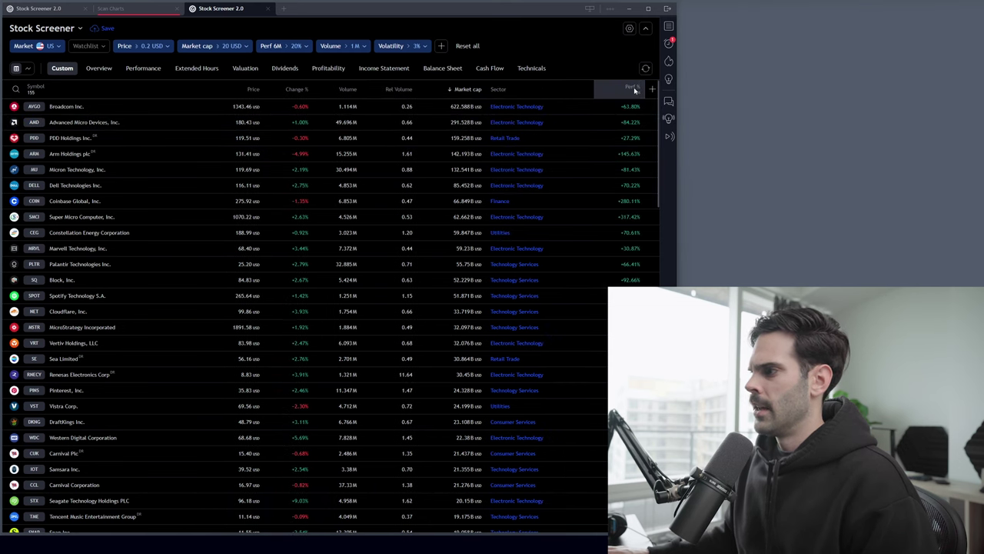
- Move the 6-month performance column ahead of Sector and sort the results by it in descending order
{"action": "left_click_drag", "start_coordinate": [475, 89], "coordinate": [484, 89]}
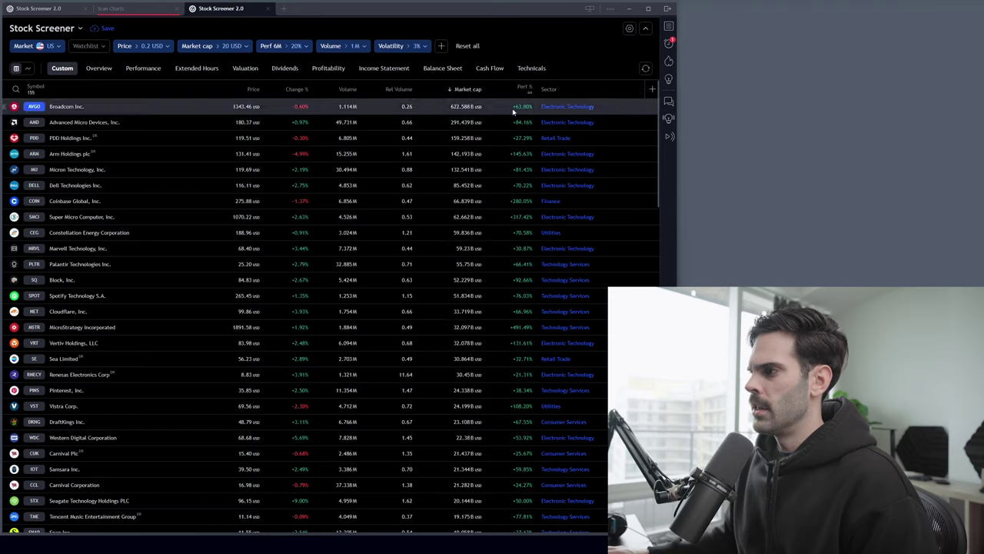
{"action": "left_click", "coordinate": [524, 88]}
{"action": "left_click", "coordinate": [527, 127]}
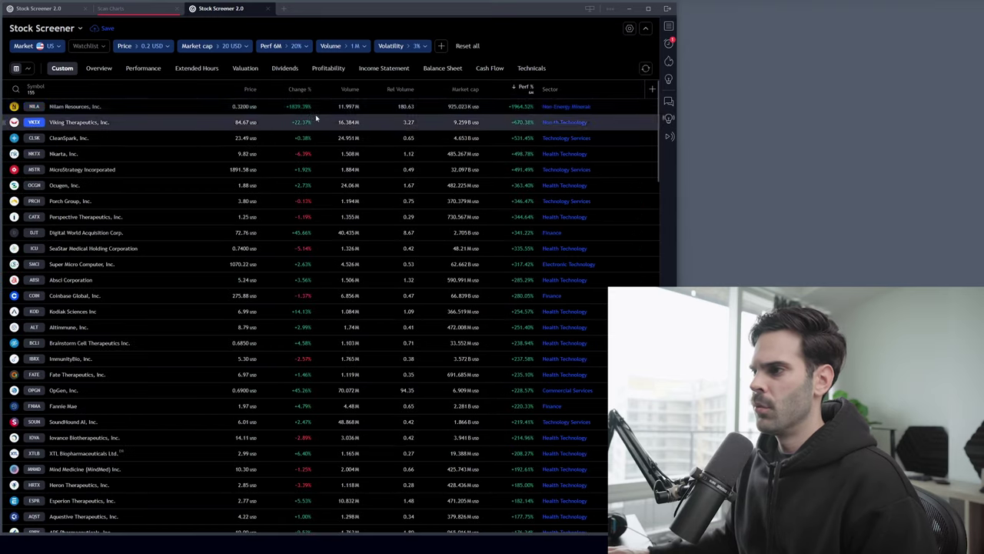
- Add a Revenue growth % column with the TTM YoY period to the results table
{"action": "left_click", "coordinate": [652, 89]}
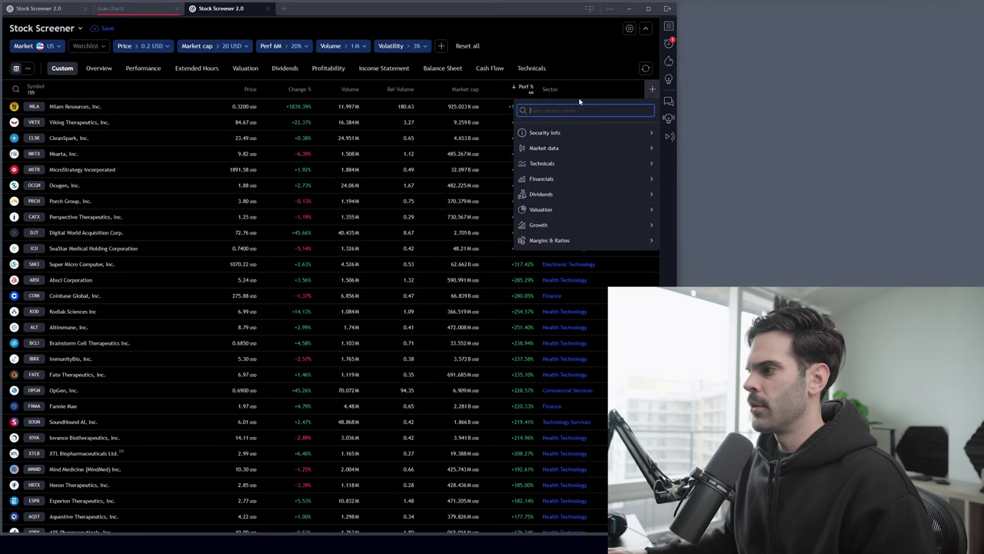
{"action": "type", "text": "rev"}
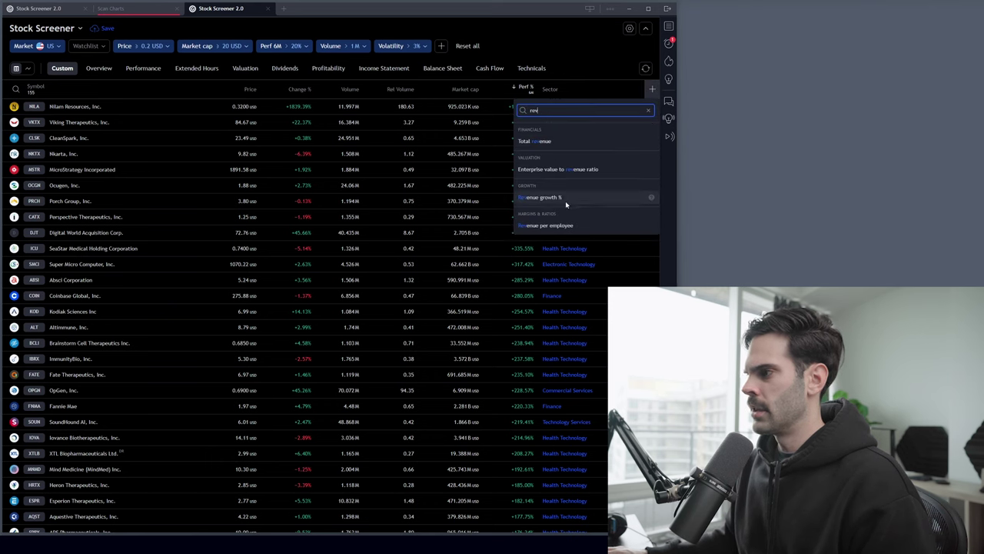
{"action": "left_click", "coordinate": [566, 202]}
{"action": "left_click", "coordinate": [584, 143]}
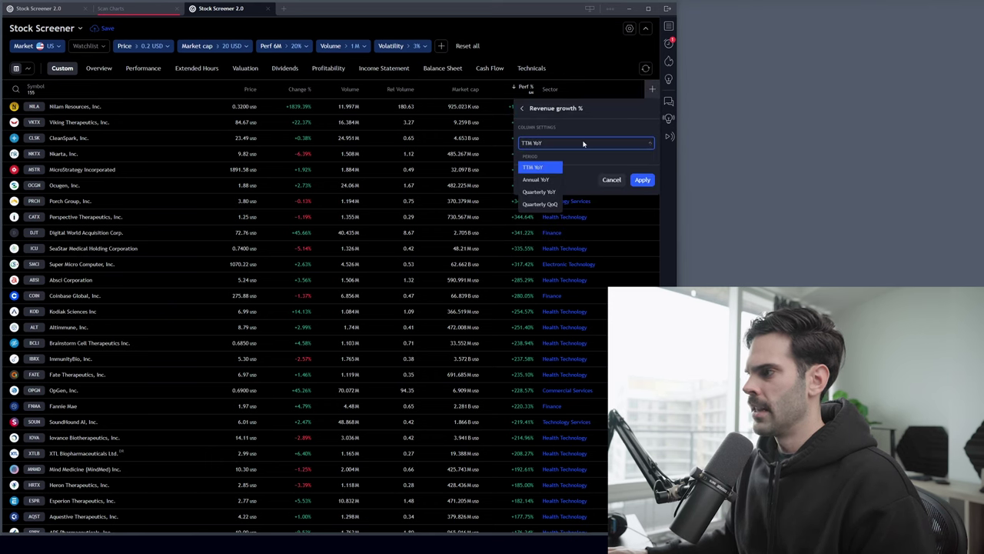
{"action": "left_click", "coordinate": [546, 168]}
{"action": "left_click", "coordinate": [643, 179]}
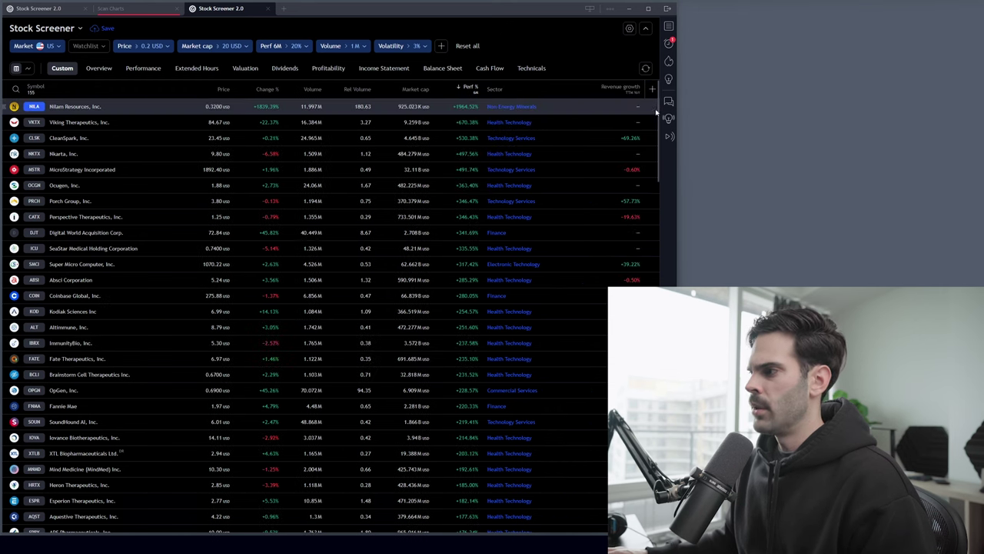
- Add a second Revenue growth % column with the period set to Quarterly YoY
{"action": "left_click", "coordinate": [651, 91]}
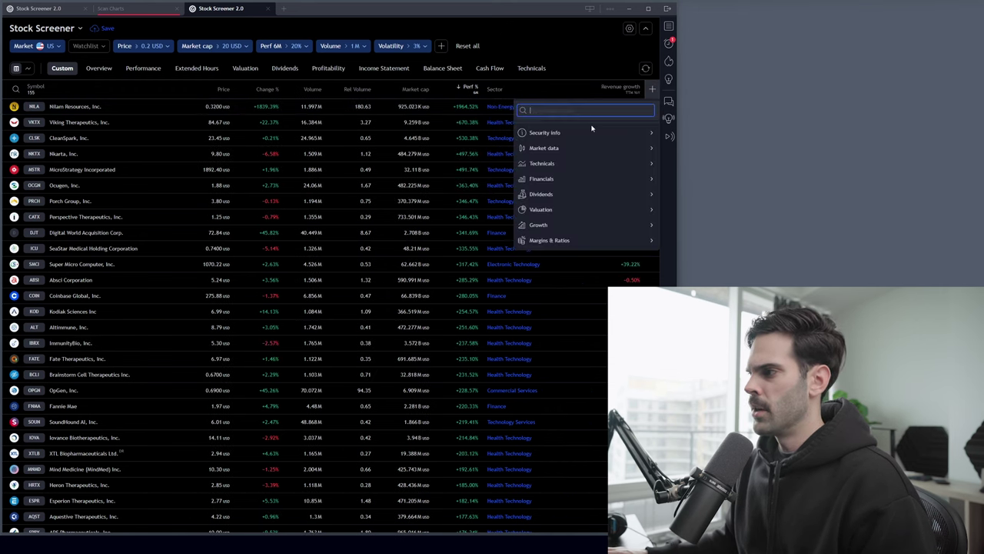
{"action": "type", "text": "rev"}
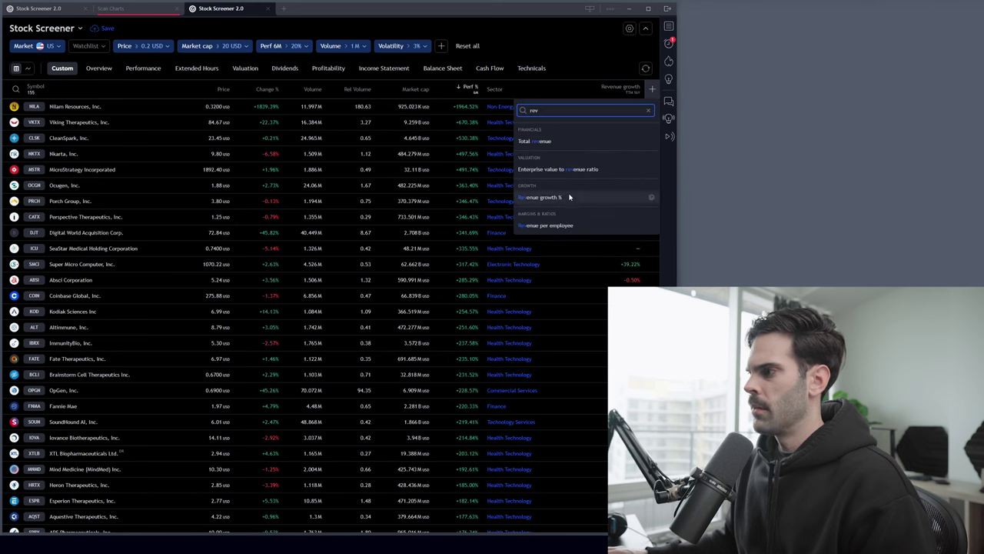
{"action": "left_click", "coordinate": [564, 197]}
{"action": "left_click", "coordinate": [571, 143]}
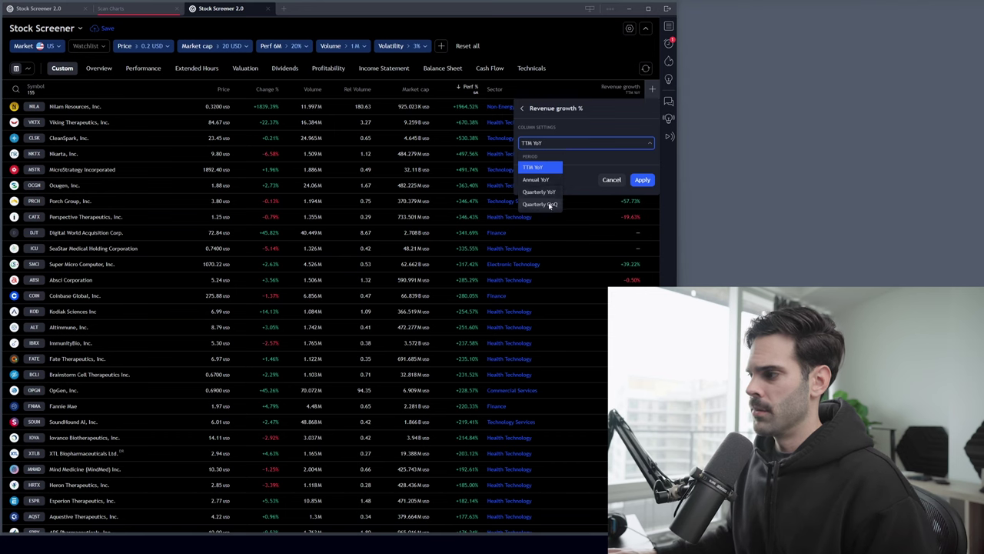
{"action": "left_click", "coordinate": [548, 192]}
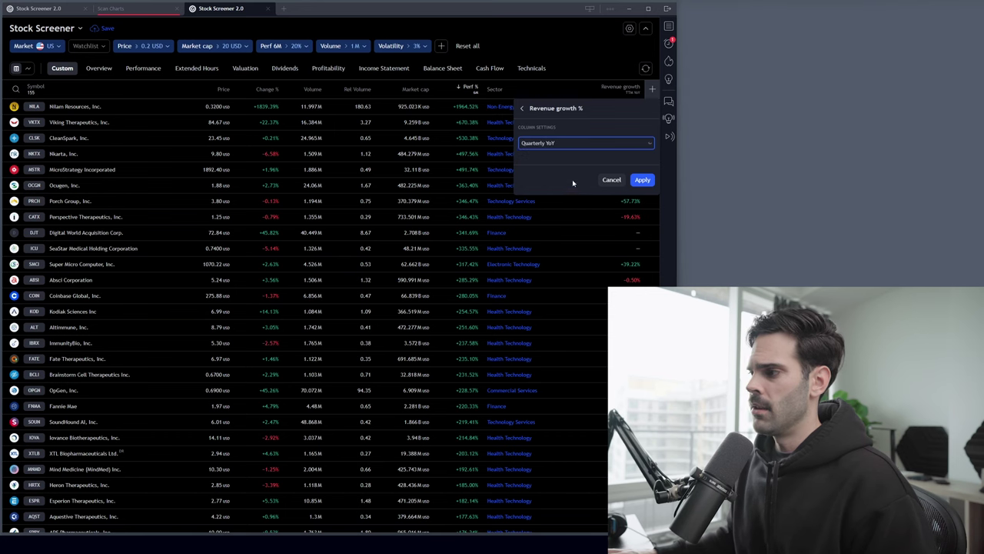
{"action": "left_click", "coordinate": [641, 180]}
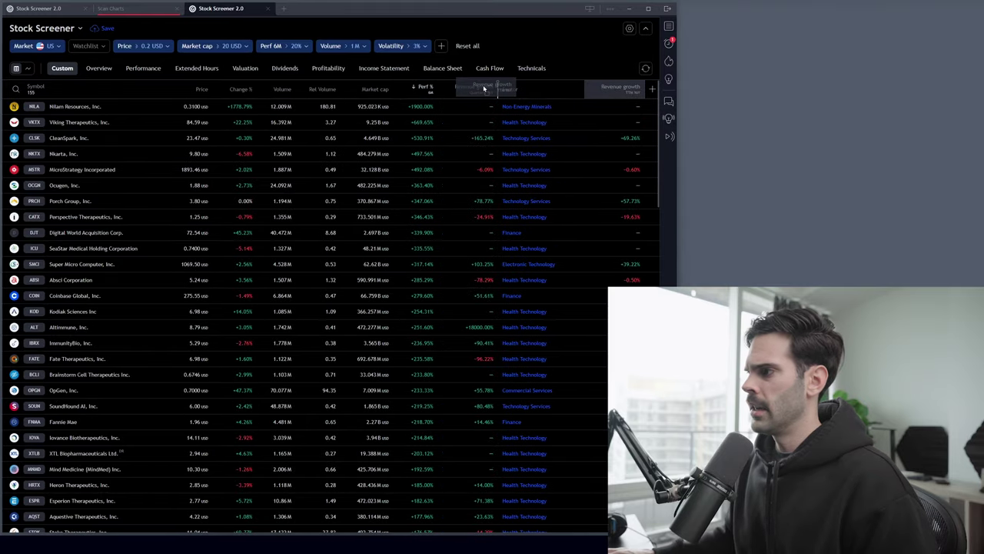
- Place the TTM YoY revenue growth column between the quarterly revenue growth and Sector columns
{"action": "left_click_drag", "start_coordinate": [484, 88], "coordinate": [486, 88]}
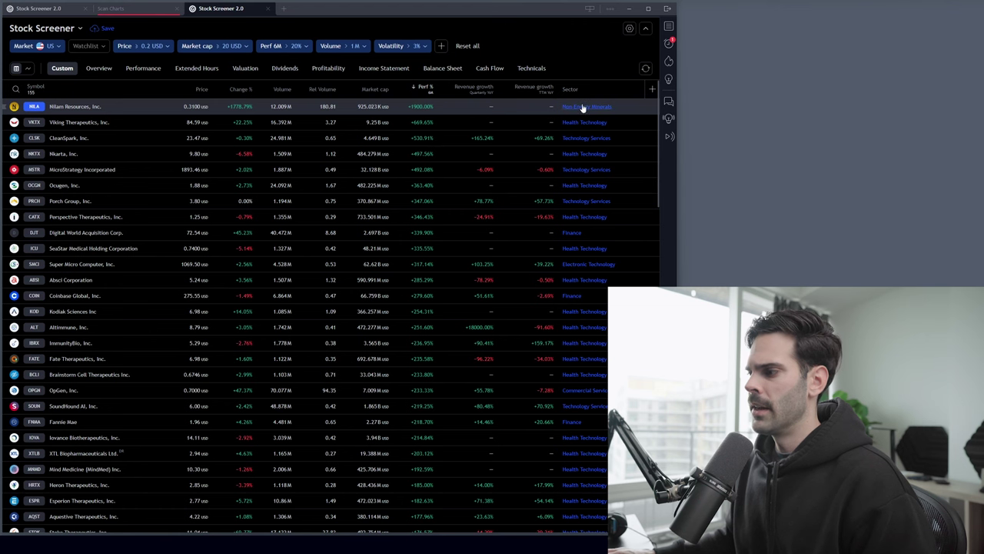
{"action": "scroll", "coordinate": [583, 360], "scroll_direction": "down", "scroll_amount": 3}
{"action": "scroll", "coordinate": [584, 361], "scroll_direction": "up", "scroll_amount": 3}
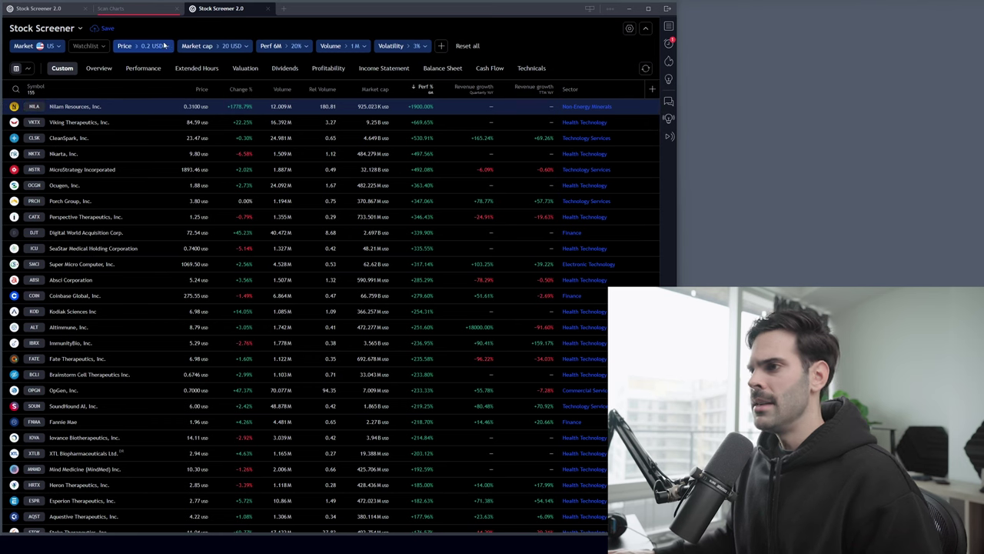
- Set the price filter manually to values above or equal to 1 USD
{"action": "left_click", "coordinate": [140, 46]}
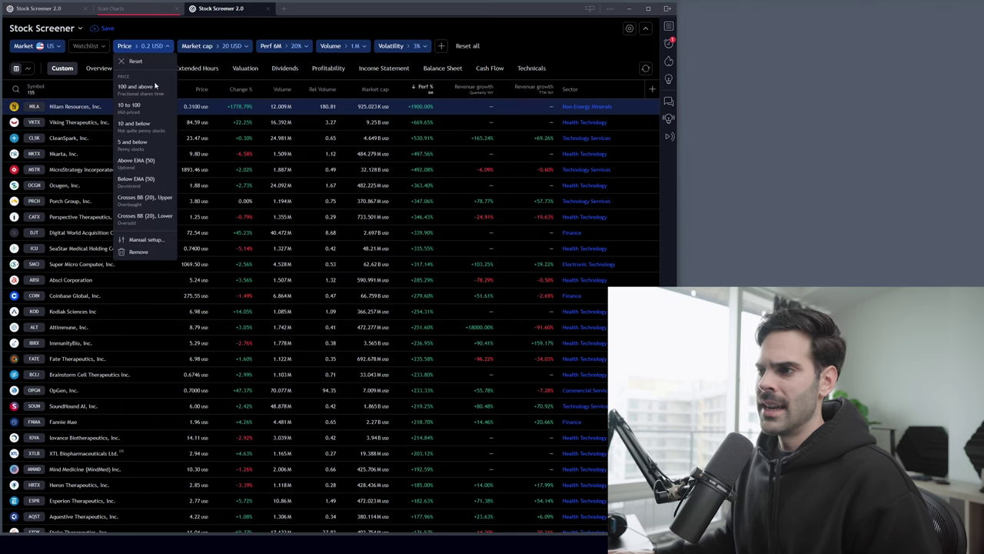
{"action": "left_click", "coordinate": [144, 240]}
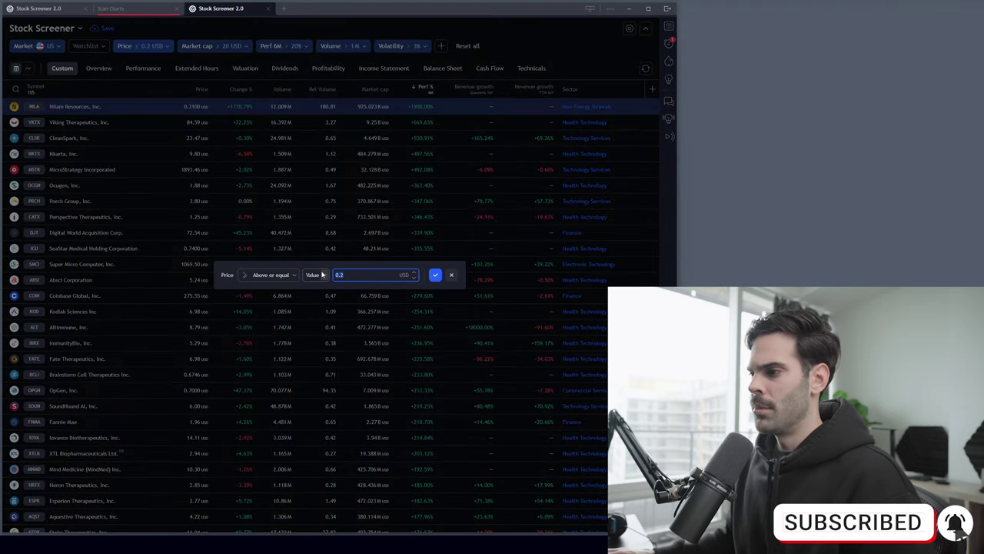
{"action": "left_click", "coordinate": [435, 275]}
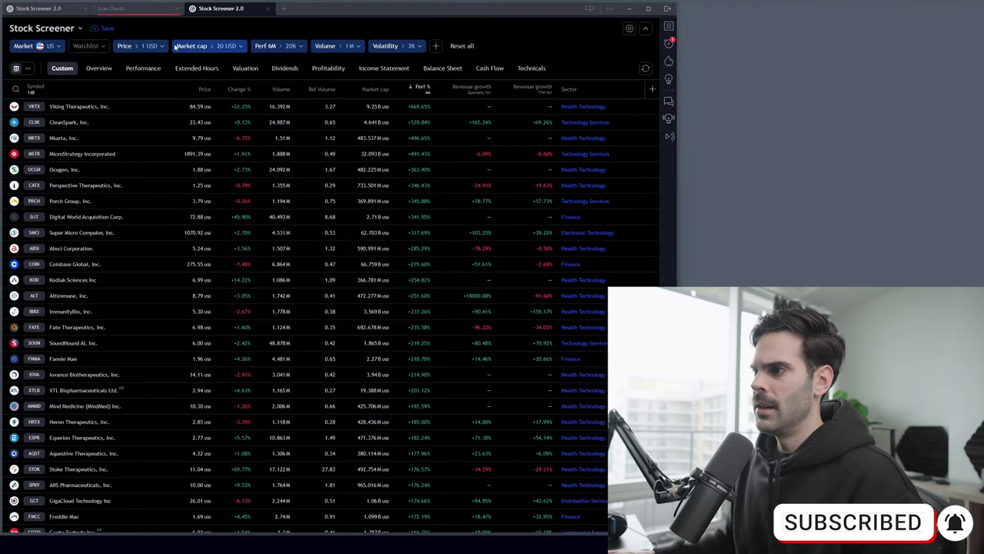
- Set the minimum market cap filter manually to 1B USD
{"action": "left_click", "coordinate": [240, 46]}
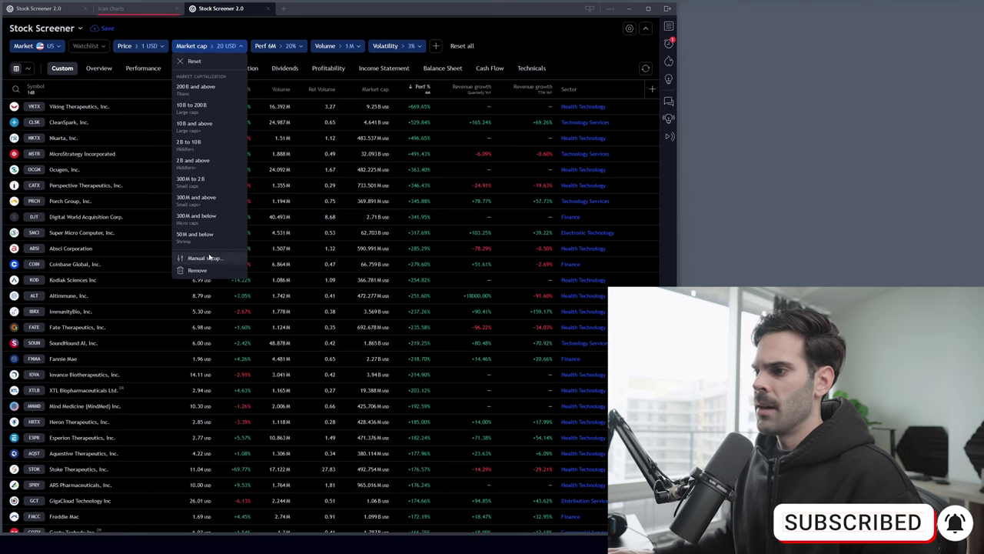
{"action": "left_click", "coordinate": [211, 259]}
{"action": "key", "text": "BackSpace"}
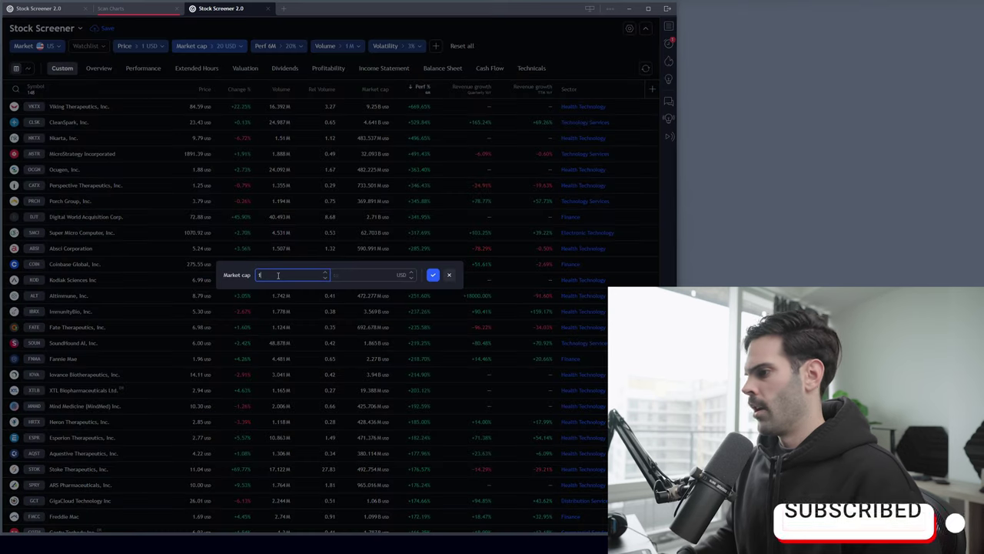
{"action": "type", "text": "1B"}
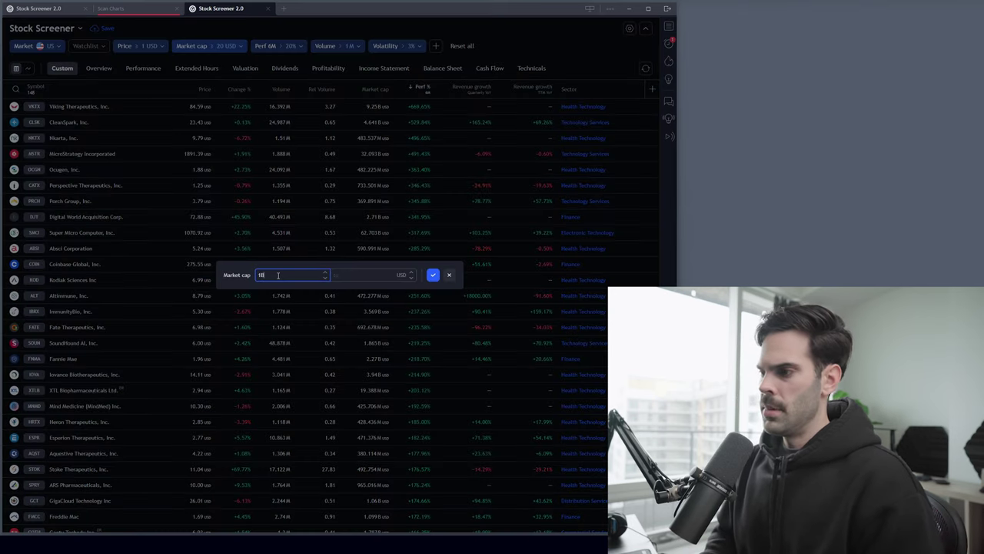
{"action": "left_click", "coordinate": [433, 275]}
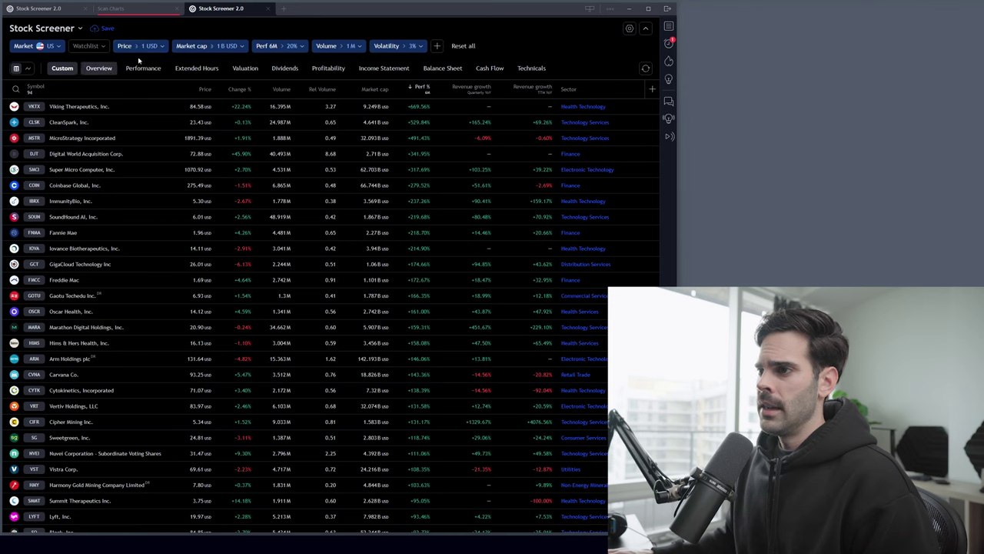
{"action": "left_click", "coordinate": [54, 28]}
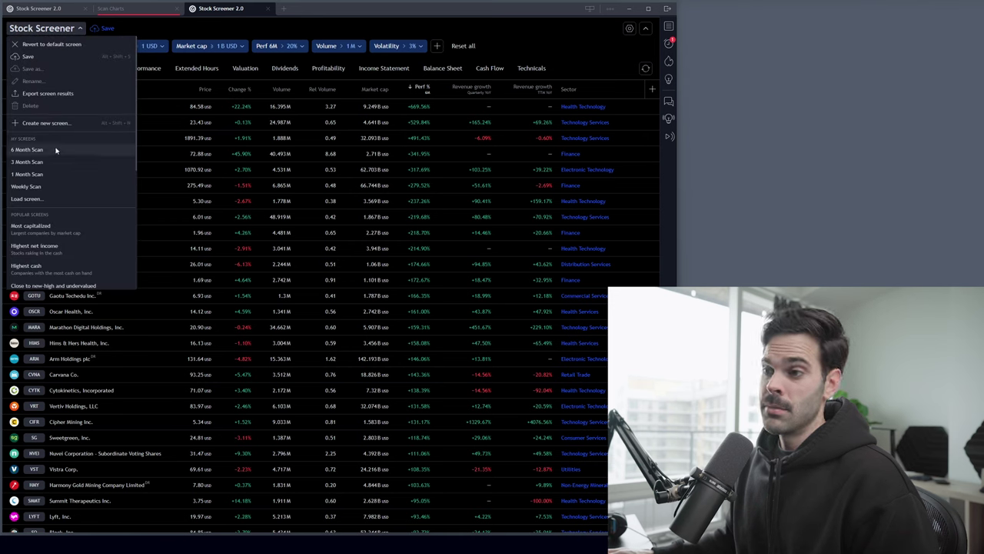
{"action": "left_click", "coordinate": [153, 29]}
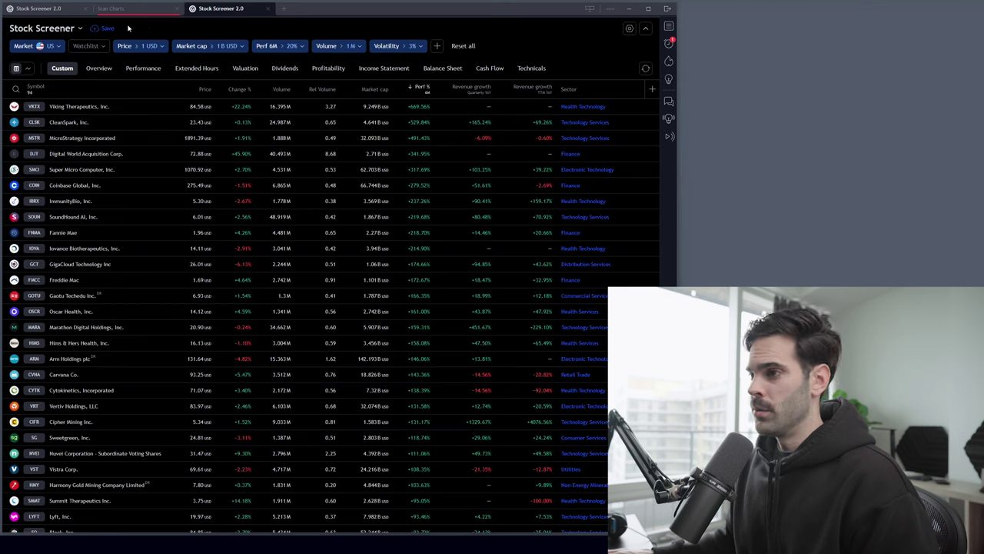
{"action": "left_click", "coordinate": [102, 29]}
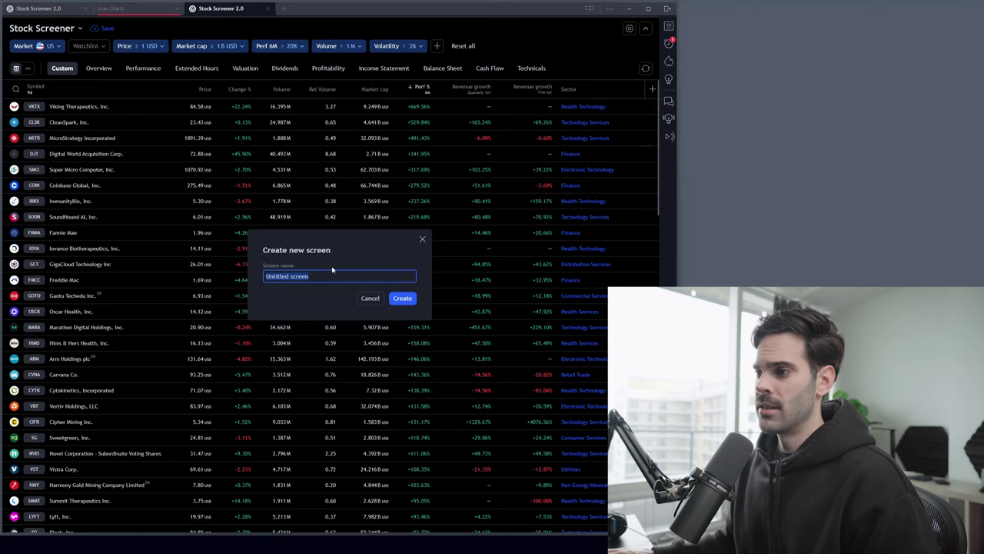
{"action": "left_click", "coordinate": [424, 239]}
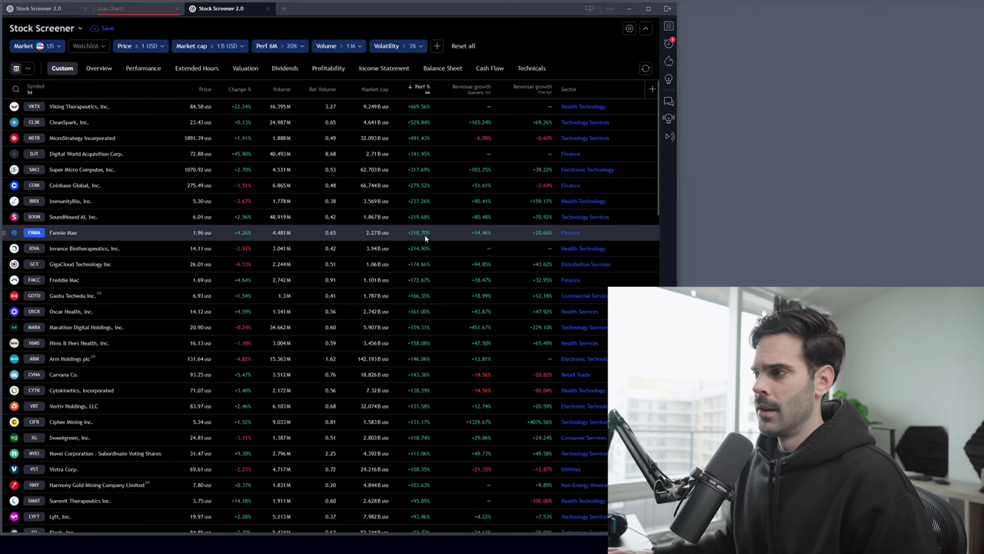
- Try sorting the results by 6-month performance in ascending order and restore the descending order
{"action": "left_click", "coordinate": [421, 88]}
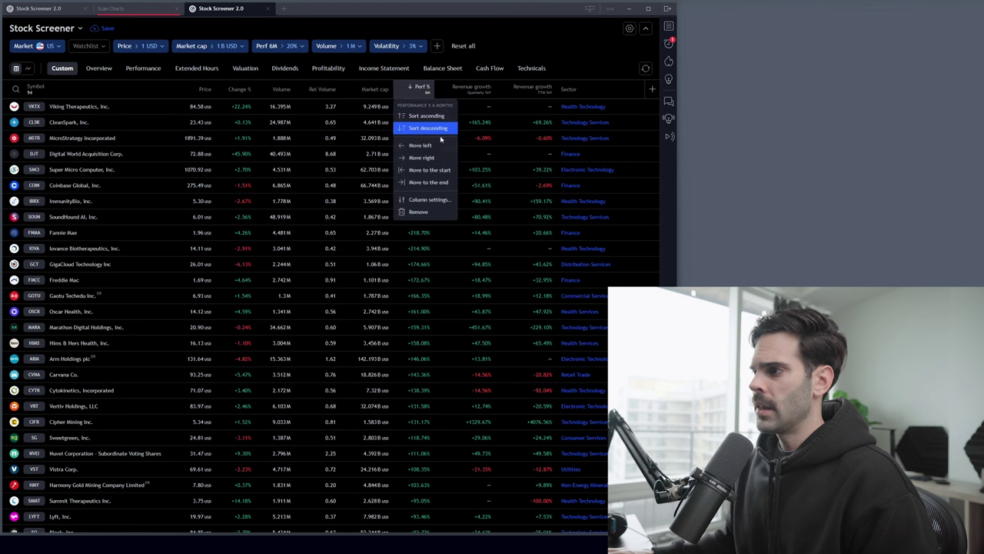
{"action": "left_click", "coordinate": [434, 116]}
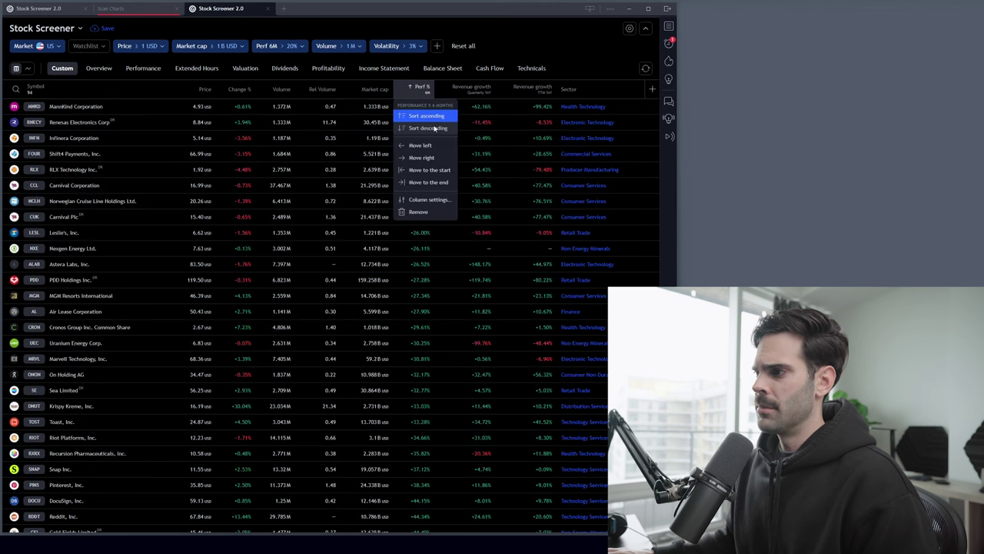
{"action": "left_click", "coordinate": [434, 128]}
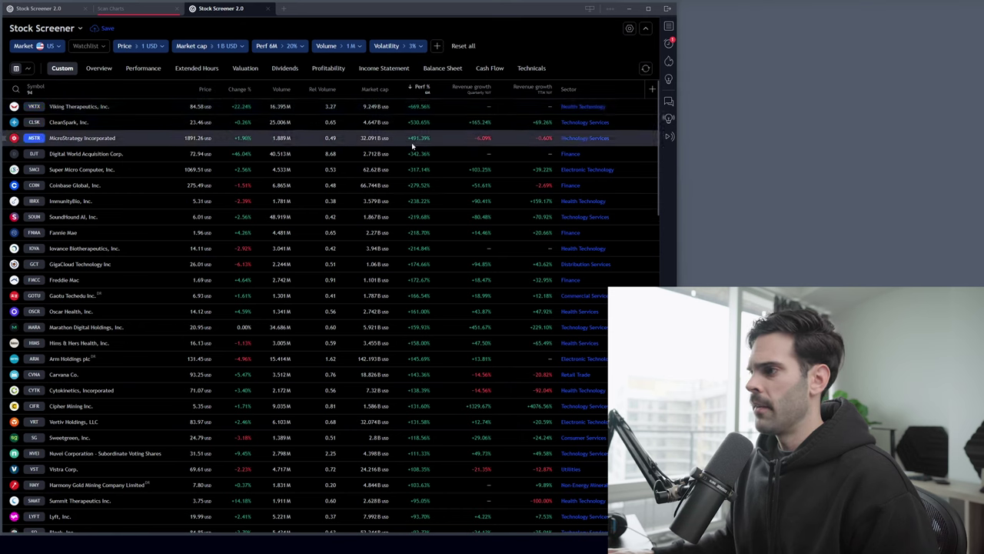
{"action": "left_click", "coordinate": [489, 121]}
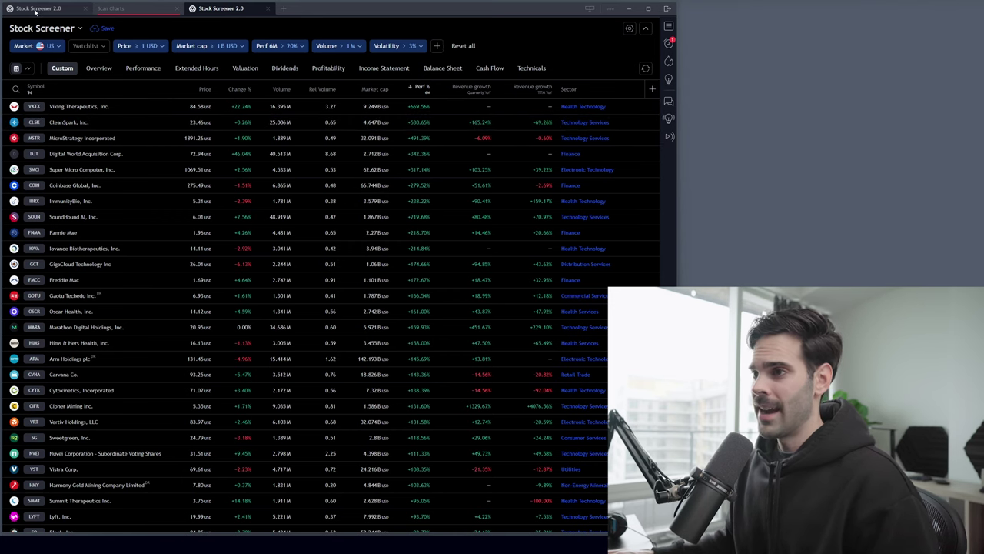
- Detach the saved scan's screener into a separate window and load the 6 Month Scan for comparison
{"action": "left_click_drag", "start_coordinate": [35, 11], "coordinate": [220, 159]}
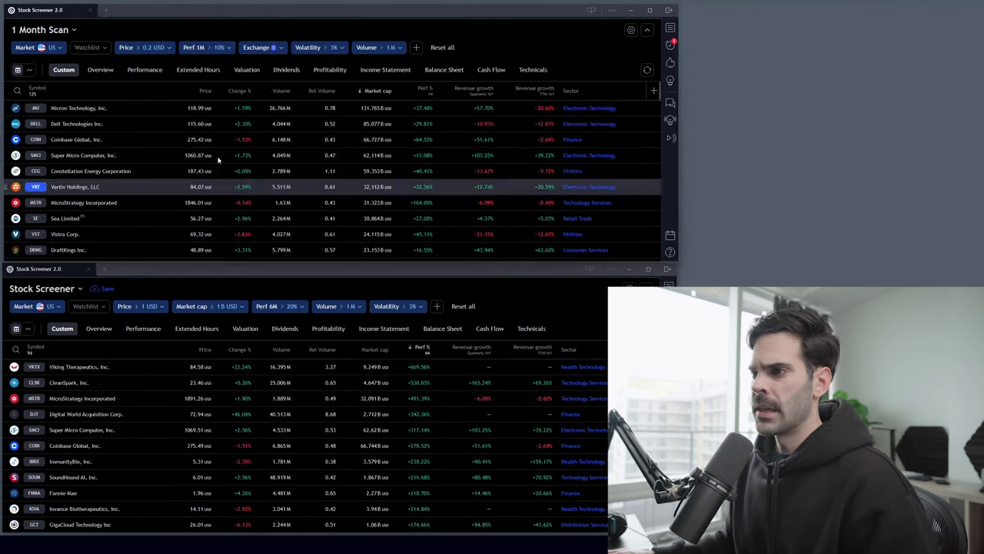
{"action": "left_click", "coordinate": [61, 29]}
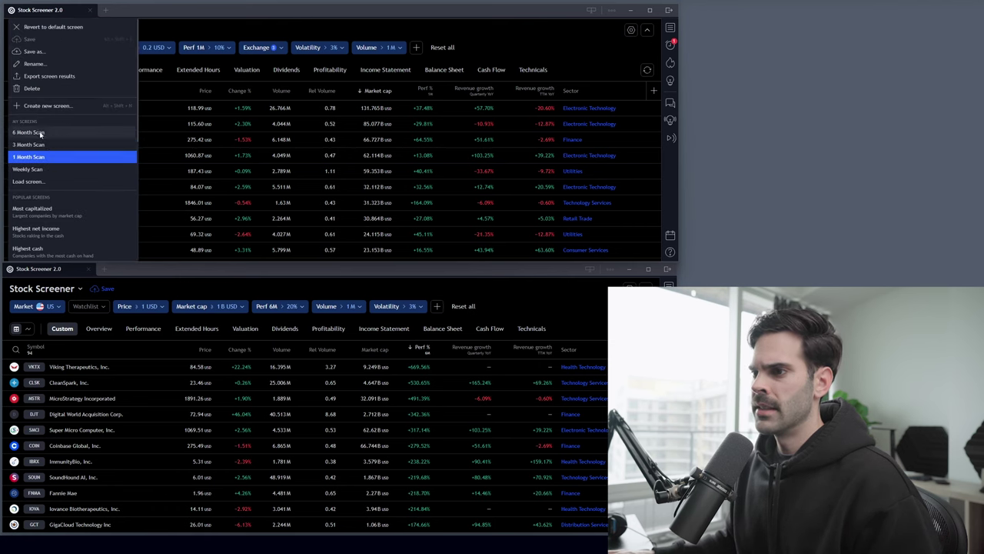
{"action": "left_click", "coordinate": [46, 143]}
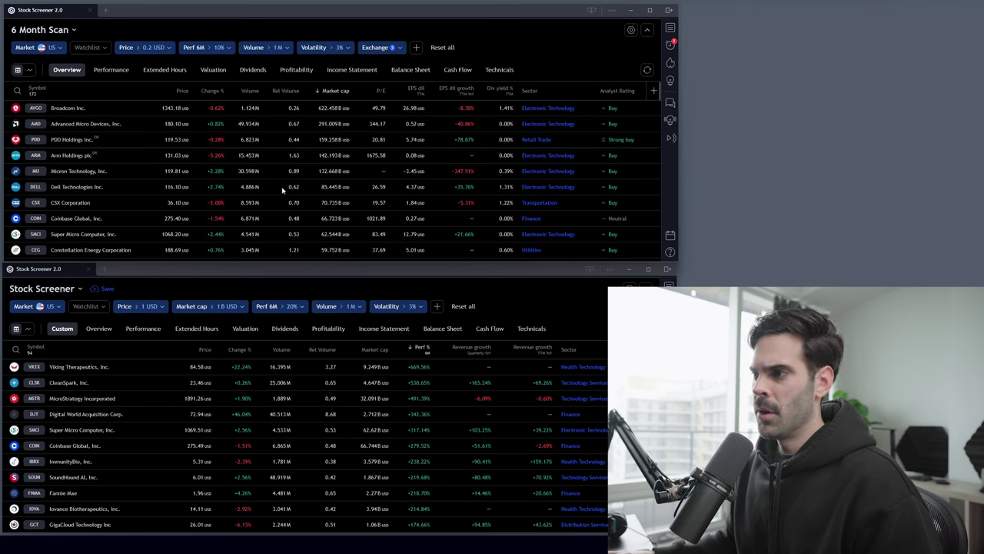
- Remove the market cap filter from the new screener and set its 6-month performance filter manually to above 10%
{"action": "left_click", "coordinate": [240, 308]}
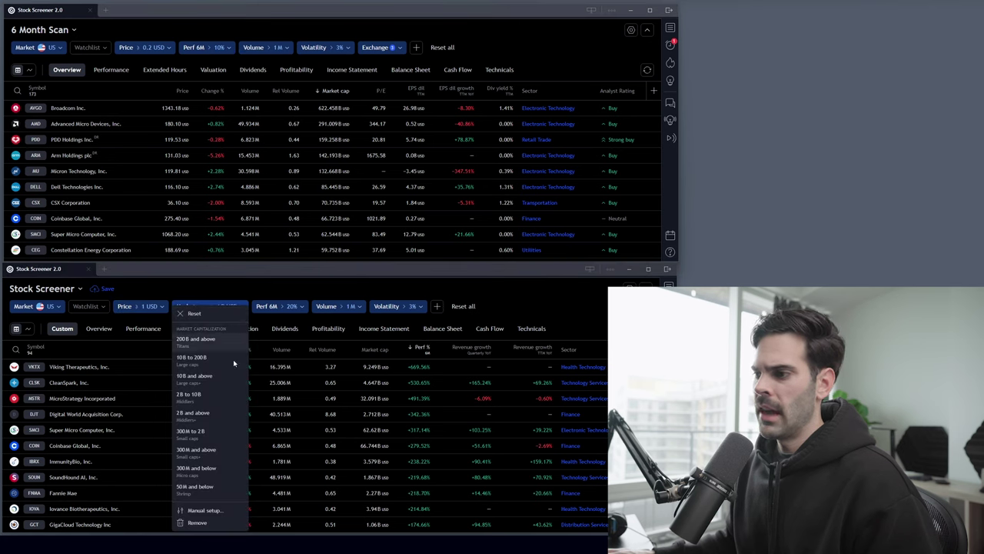
{"action": "left_click", "coordinate": [197, 523]}
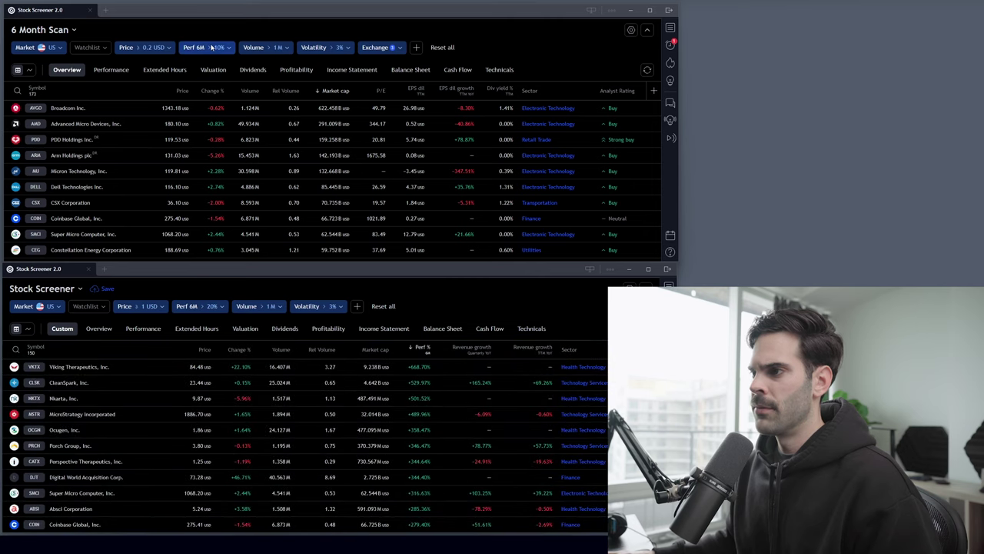
{"action": "left_click", "coordinate": [211, 310]}
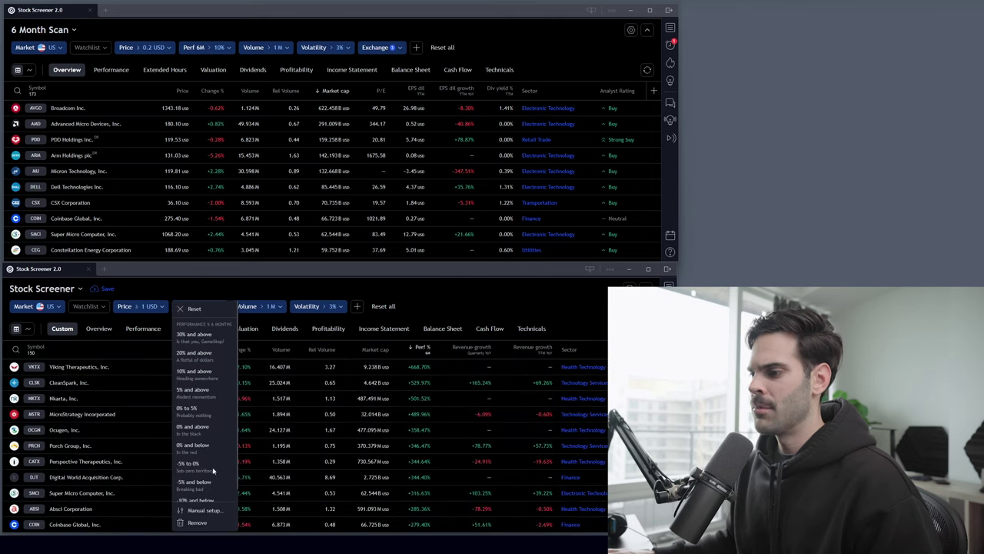
{"action": "left_click", "coordinate": [204, 511]}
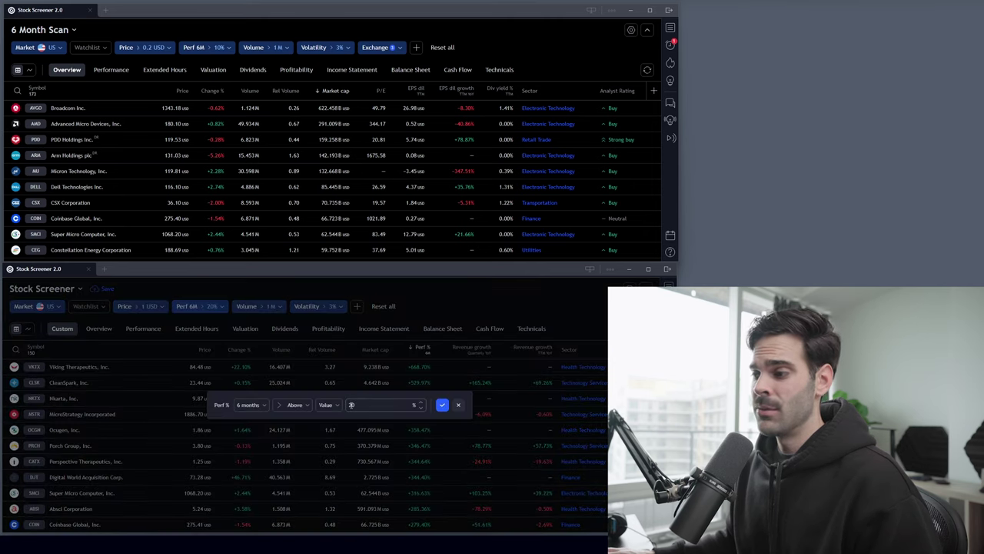
{"action": "type", "text": "10"}
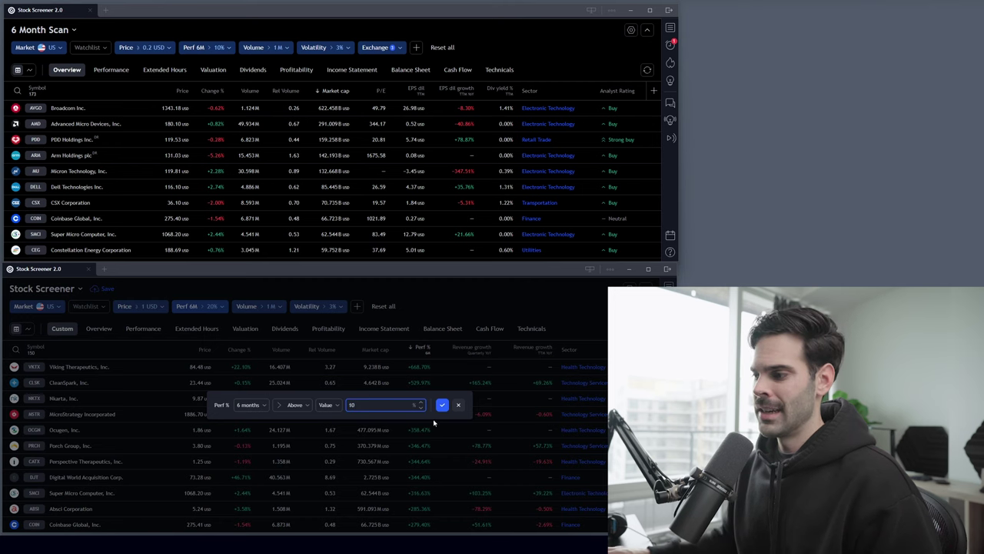
{"action": "left_click", "coordinate": [442, 406]}
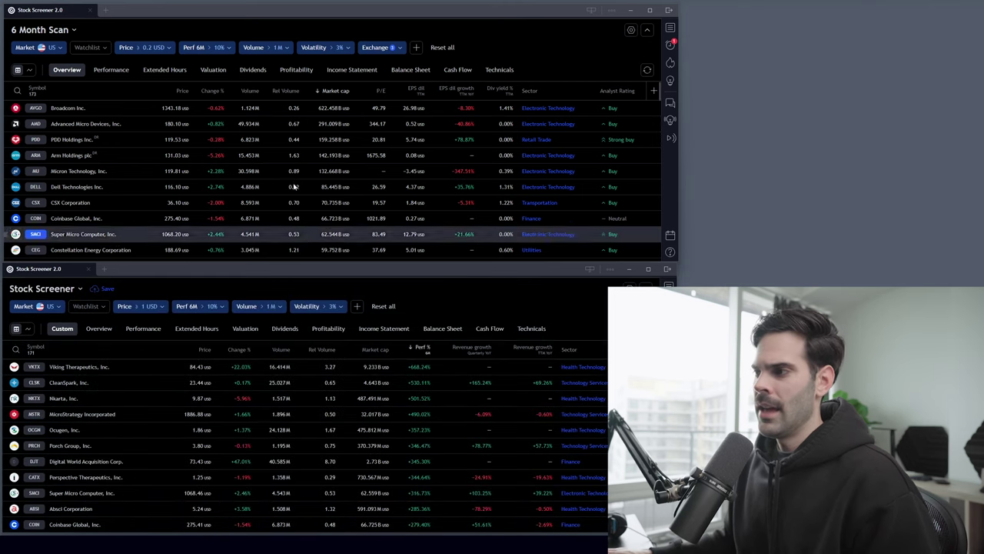
- Sort the results by 6-month performance in descending order and create a new screen named RRR
{"action": "left_click", "coordinate": [422, 350]}
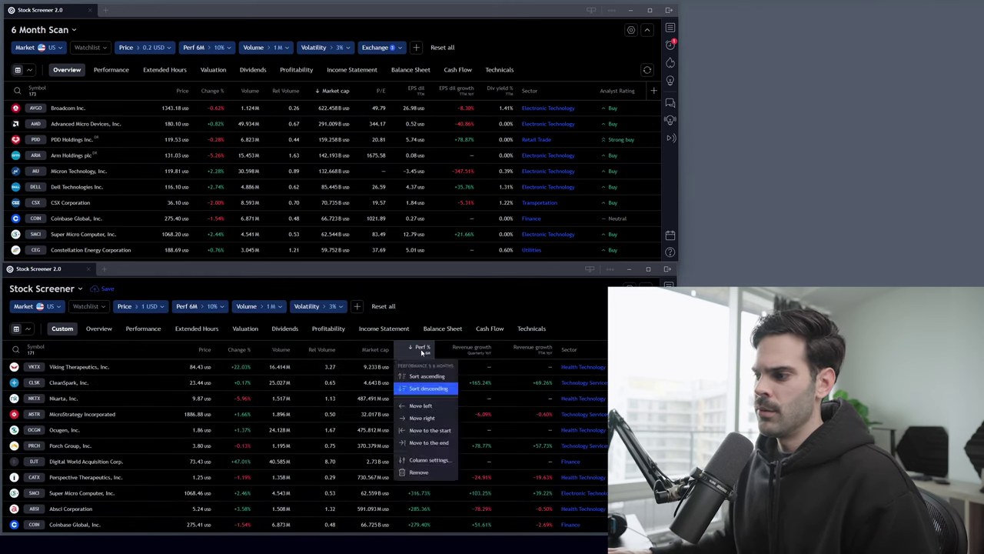
{"action": "left_click", "coordinate": [431, 389]}
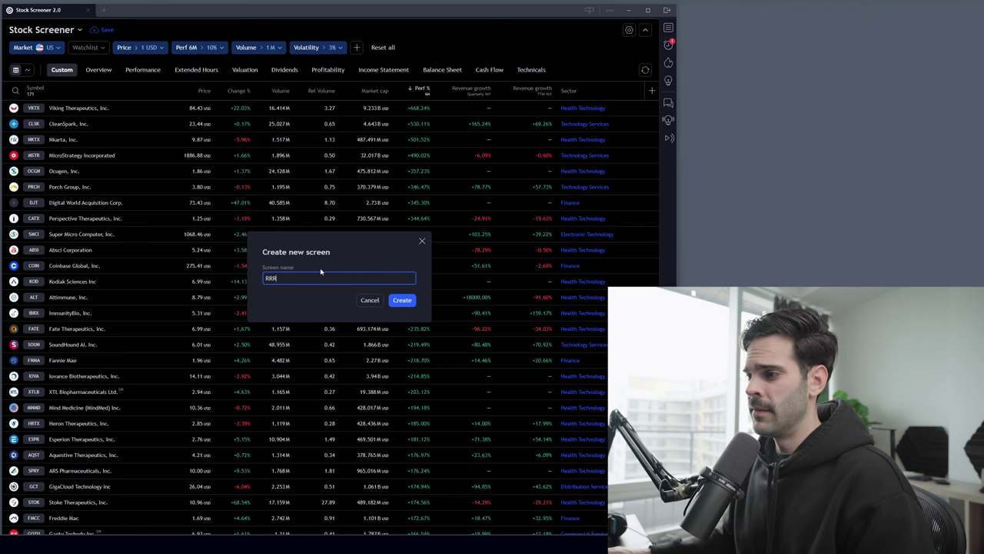
{"action": "left_click", "coordinate": [410, 300]}
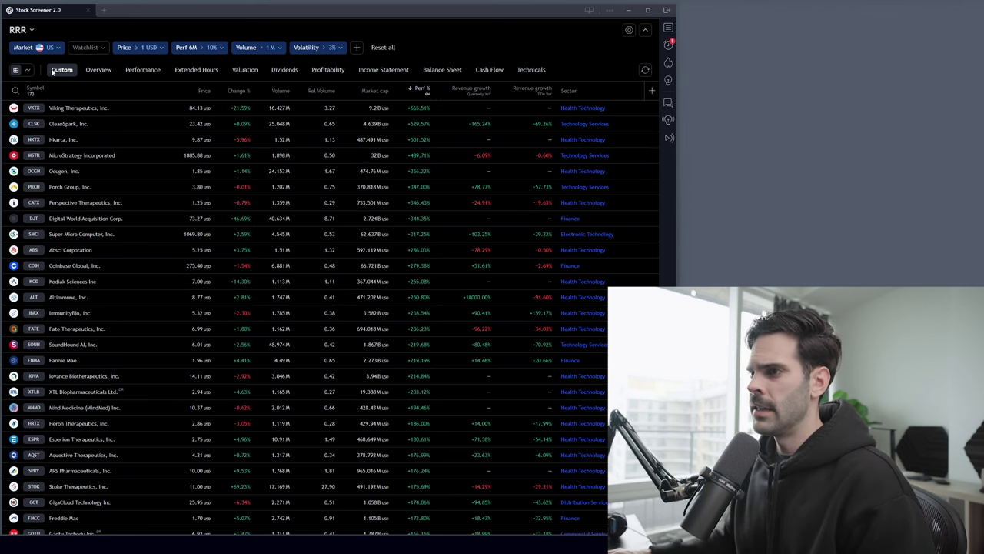
- View the Overview columns for the RRR screen and return to the Custom column set
{"action": "left_click", "coordinate": [91, 70]}
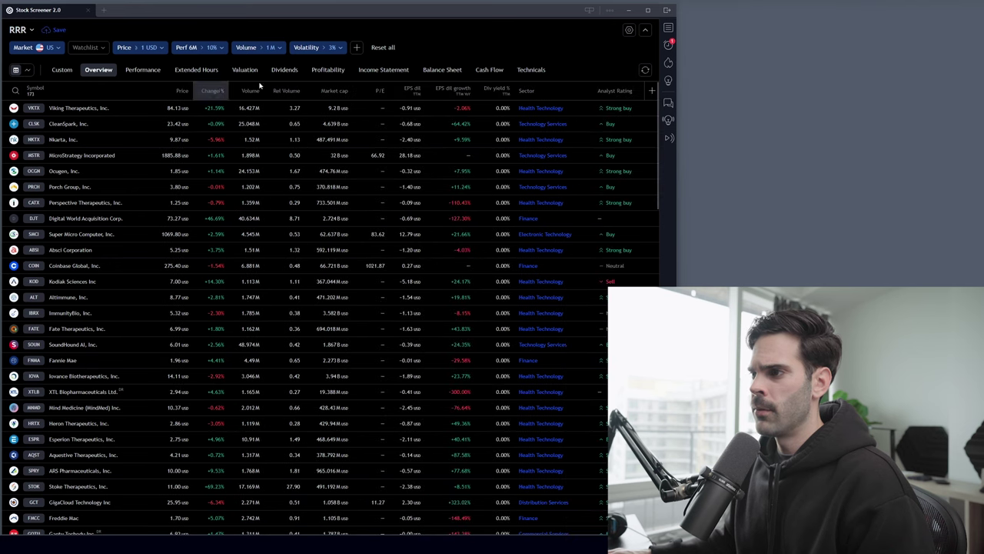
{"action": "left_click", "coordinate": [67, 71]}
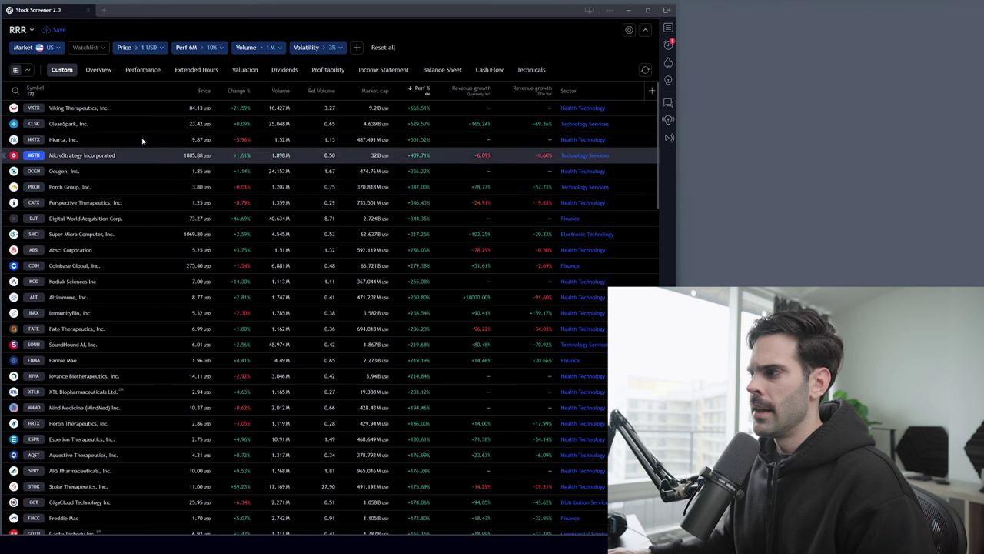
- Select all results of the RRR screen and add them to a new watchlist named 6M
{"action": "left_click", "coordinate": [72, 113]}
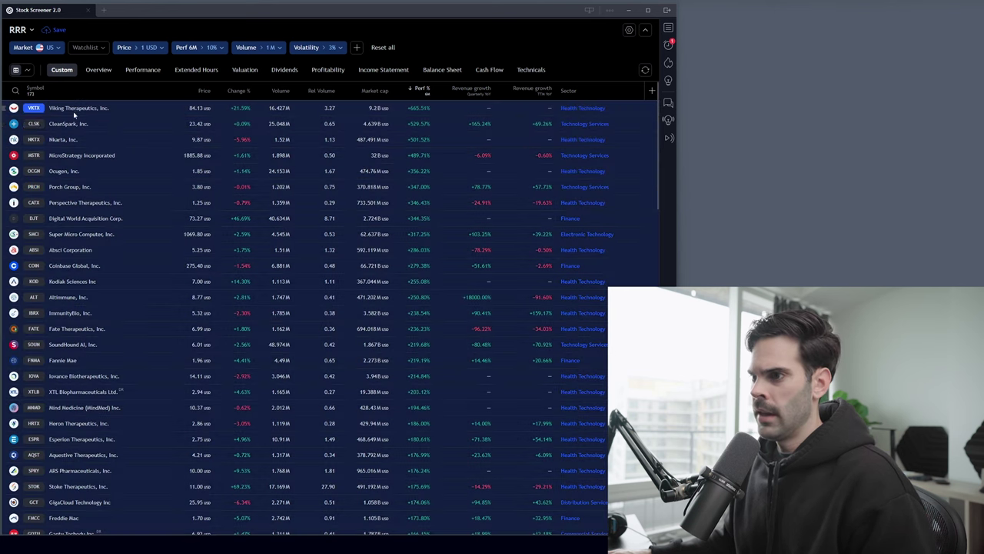
{"action": "scroll", "coordinate": [192, 189], "scroll_direction": "down", "scroll_amount": 15}
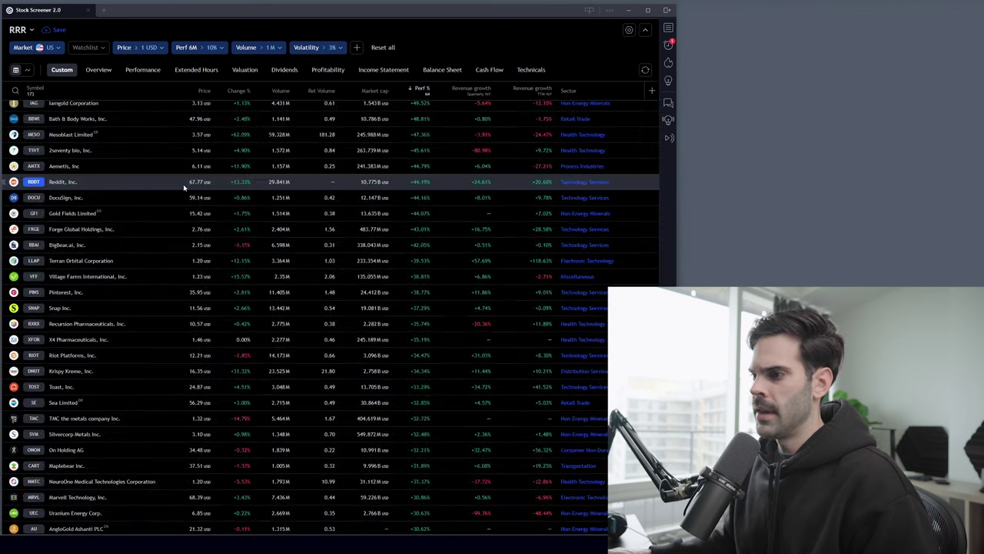
{"action": "key", "text": "shift+End"}
{"action": "right_click", "coordinate": [185, 191]}
{"action": "mouse_move", "coordinate": [223, 238]}
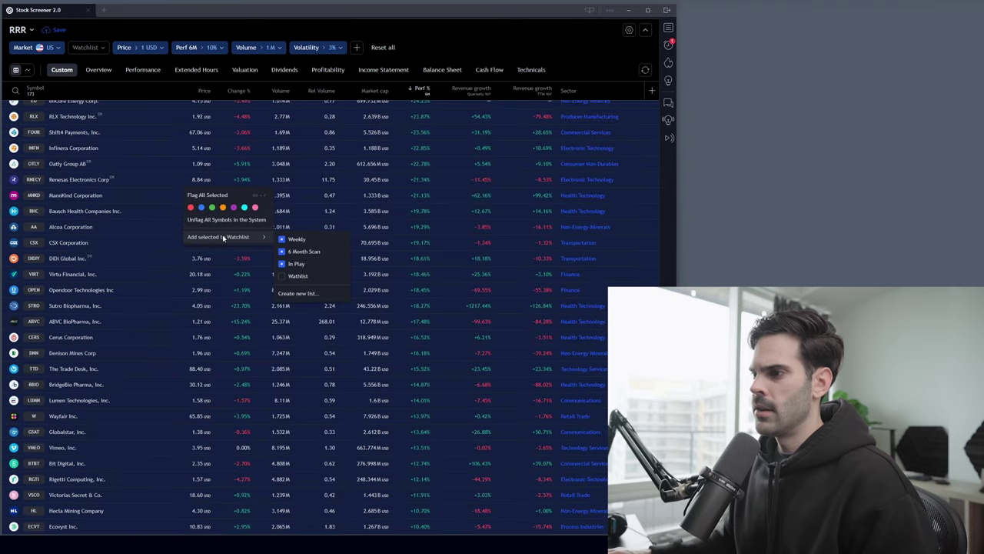
{"action": "left_click", "coordinate": [299, 294]}
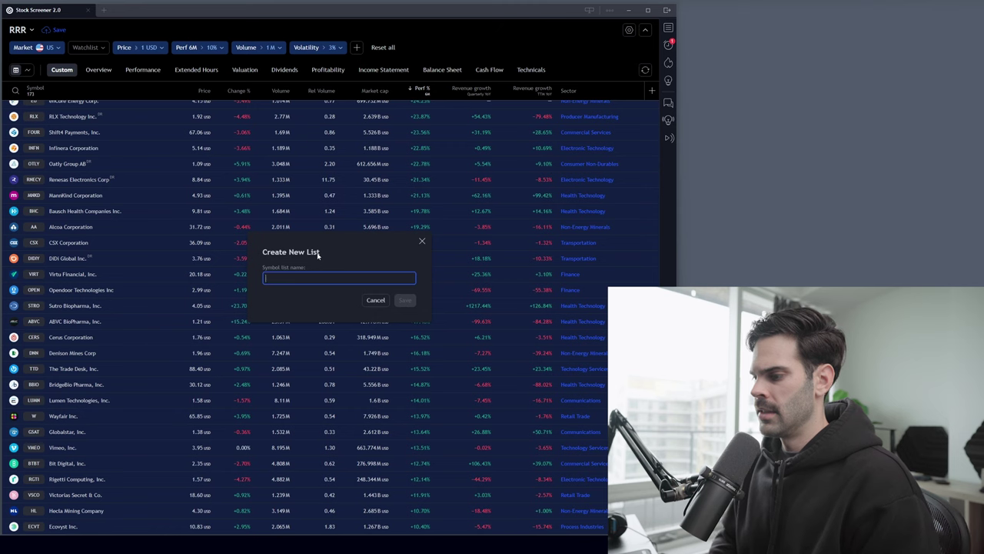
{"action": "key", "text": "BackSpace"}
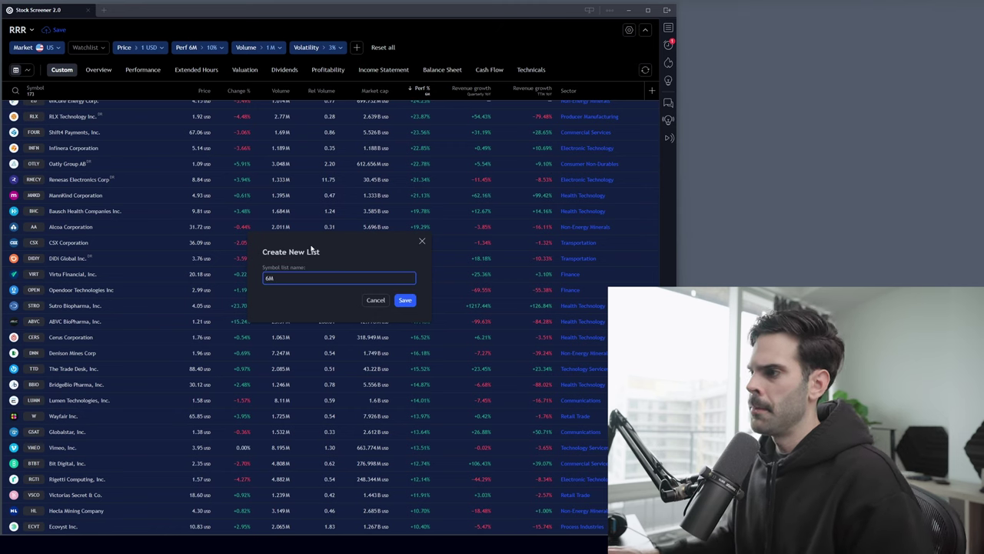
{"action": "left_click", "coordinate": [405, 300]}
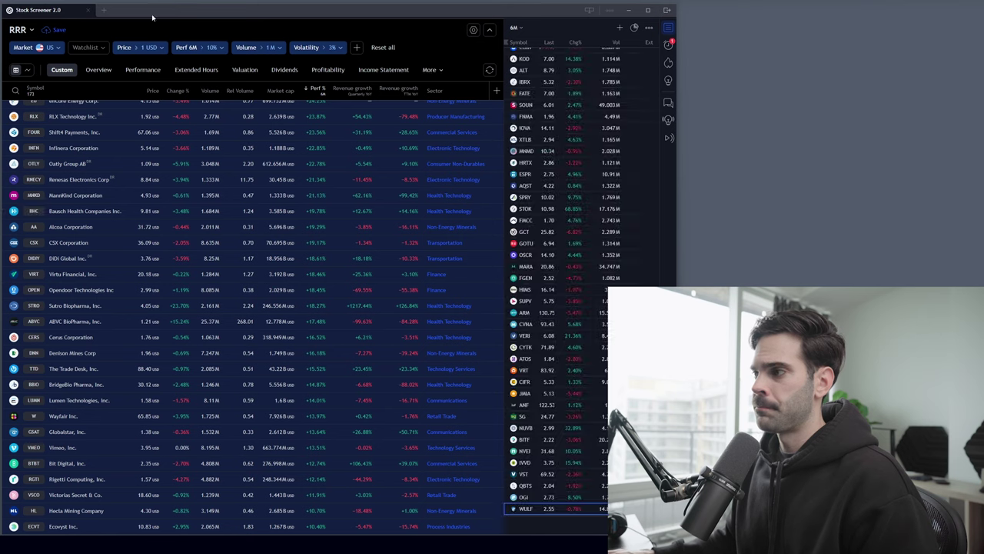
- Check the beginning of the 6M watchlist and select the VKTX and CLSK entries
{"action": "scroll", "coordinate": [591, 173], "scroll_direction": "up", "scroll_amount": 3}
{"action": "left_click", "coordinate": [543, 55]}
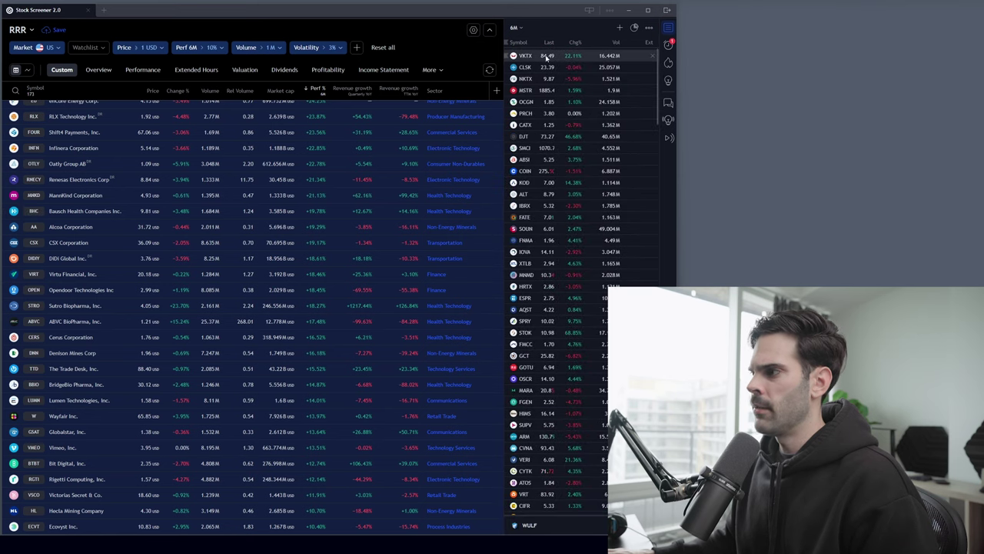
{"action": "left_click", "coordinate": [545, 68]}
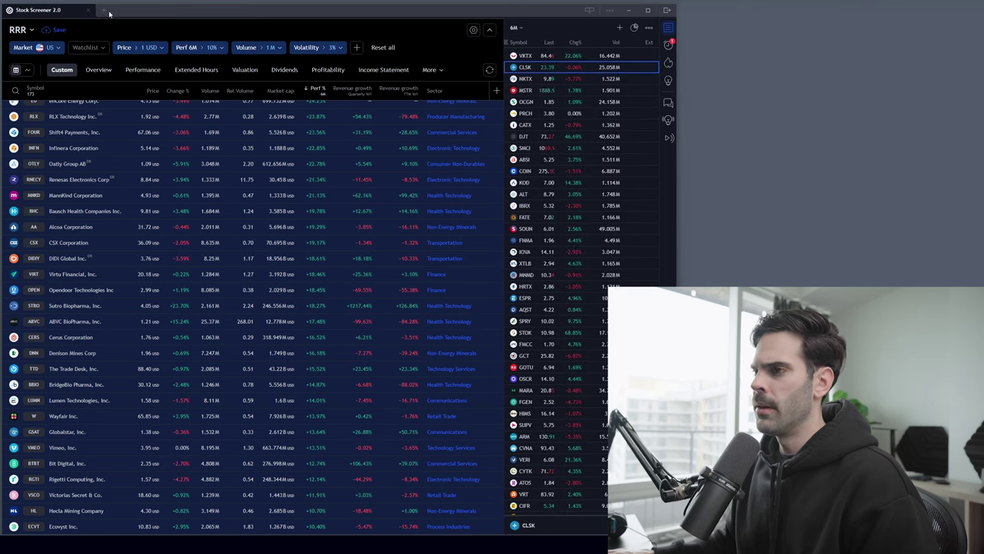
- Minimize the screener window and switch to the Scan Charts window
{"action": "left_click", "coordinate": [632, 13]}
{"action": "mouse_move", "coordinate": [274, 544]}
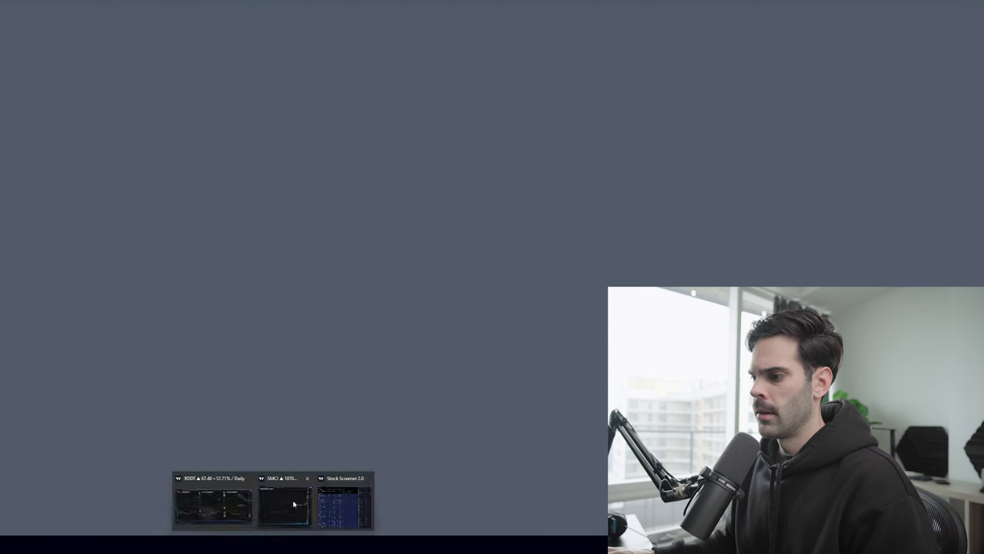
{"action": "left_click", "coordinate": [208, 500]}
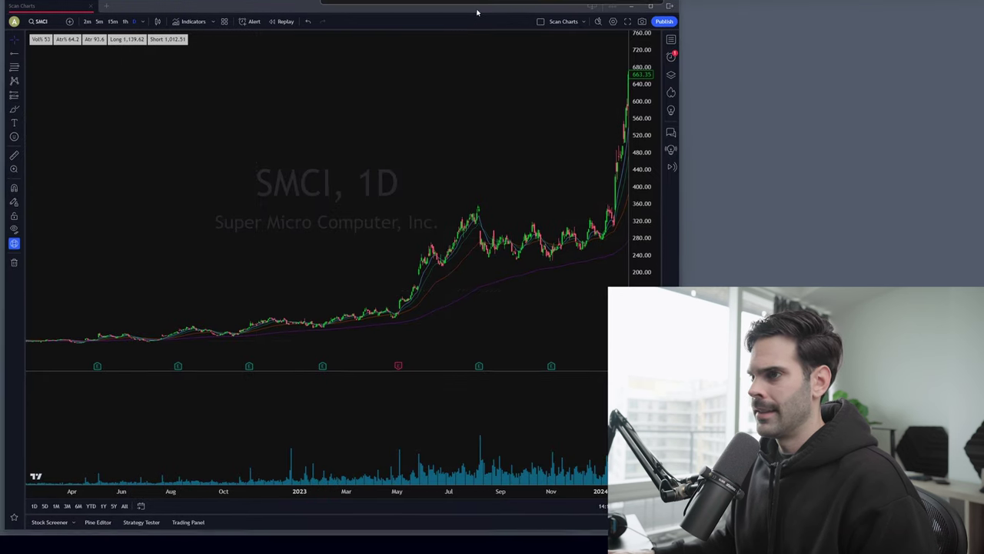
- Show the watchlist beside the chart, load the 6M list and chart its first symbol, VKTX
{"action": "left_click", "coordinate": [672, 43]}
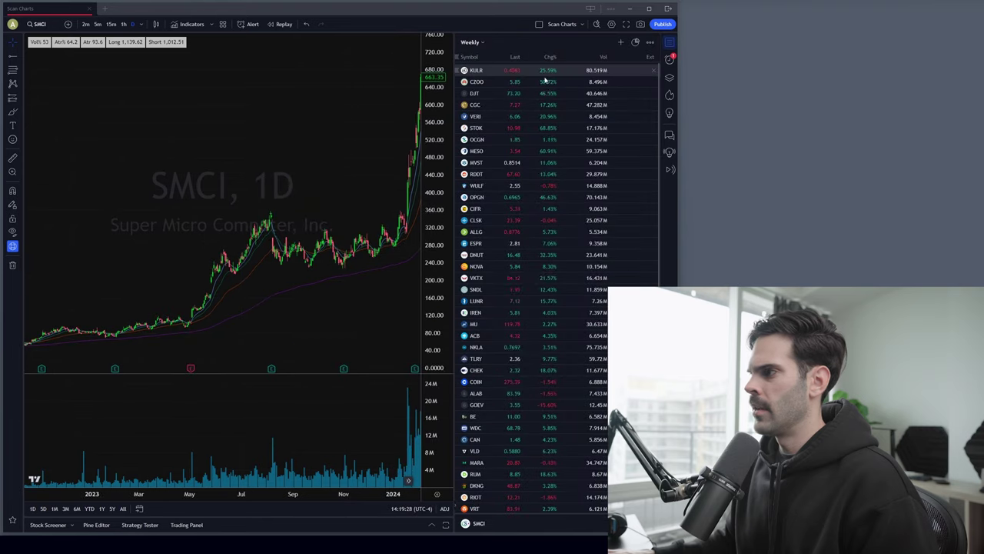
{"action": "left_click", "coordinate": [481, 43]}
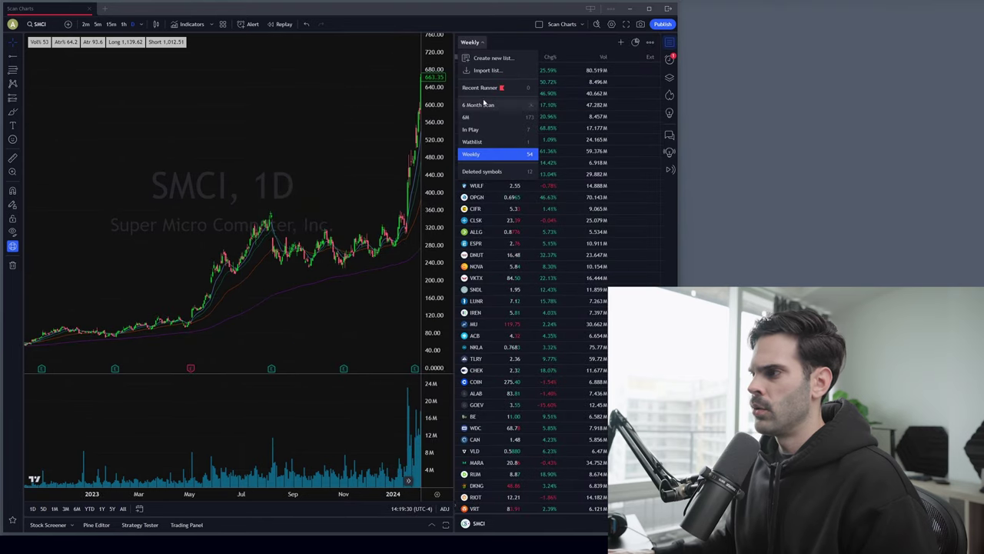
{"action": "left_click", "coordinate": [477, 116]}
{"action": "left_click", "coordinate": [488, 70]}
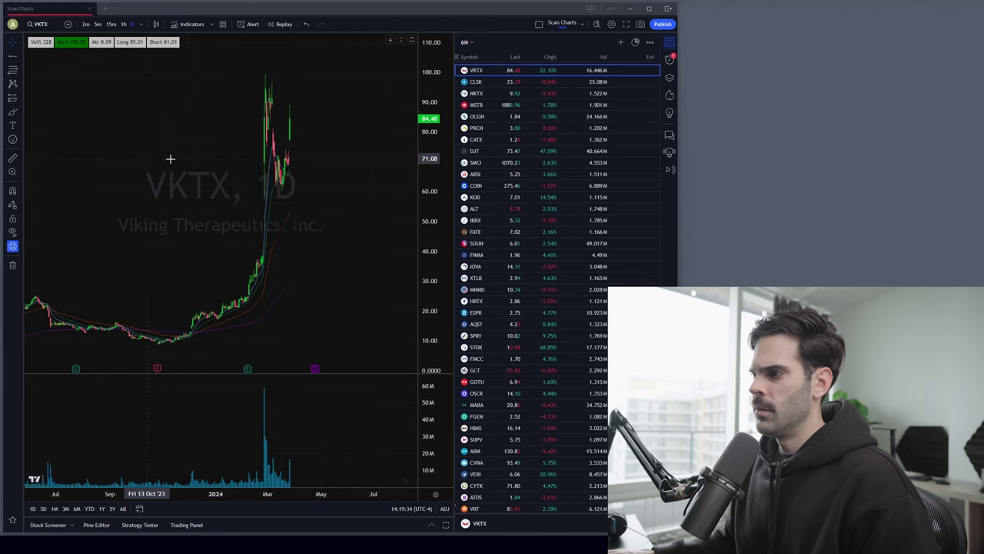
- Examine the daily charts of the 6M watchlist one by one, from CLSK through FATE
{"action": "key", "text": "Down"}
{"action": "key", "text": "Down"}
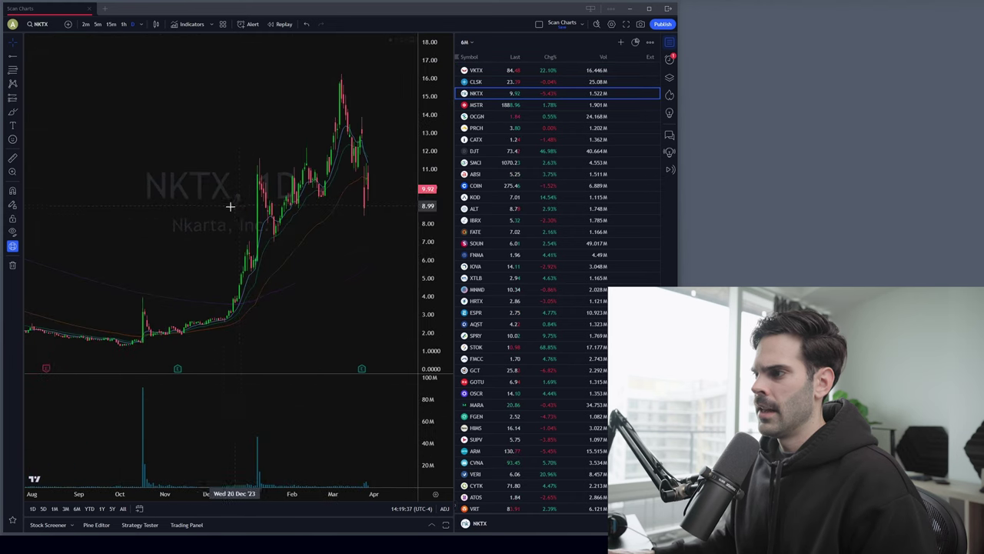
{"action": "key", "text": "Down"}
{"action": "key", "text": "Down"}
{"action": "key", "text": "Down"}
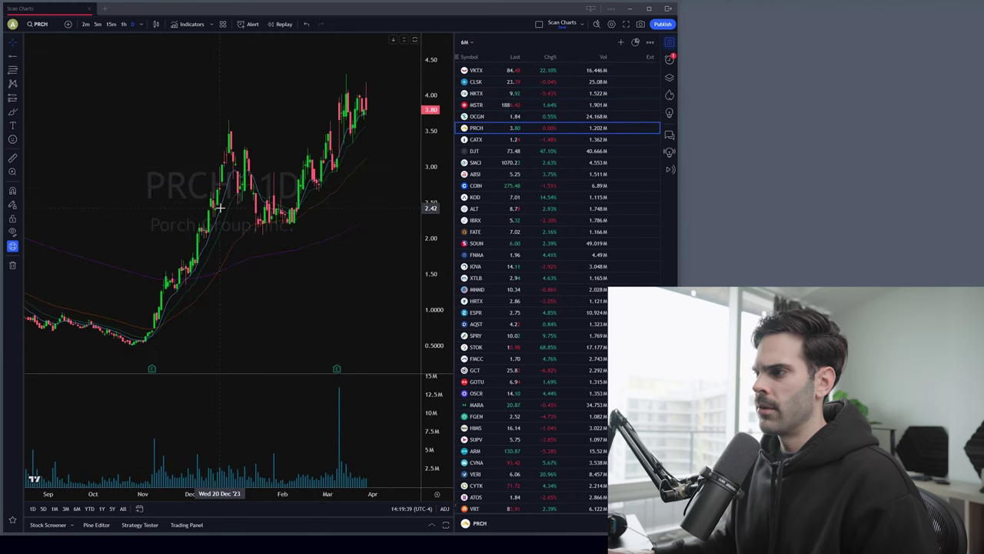
{"action": "key", "text": "Down"}
{"action": "key", "text": "Down"}
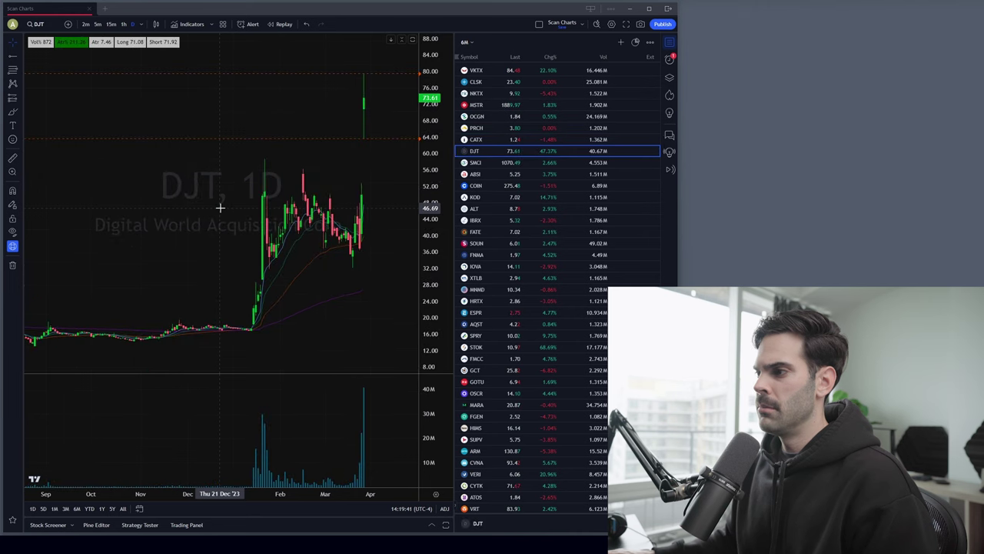
{"action": "key", "text": "Down"}
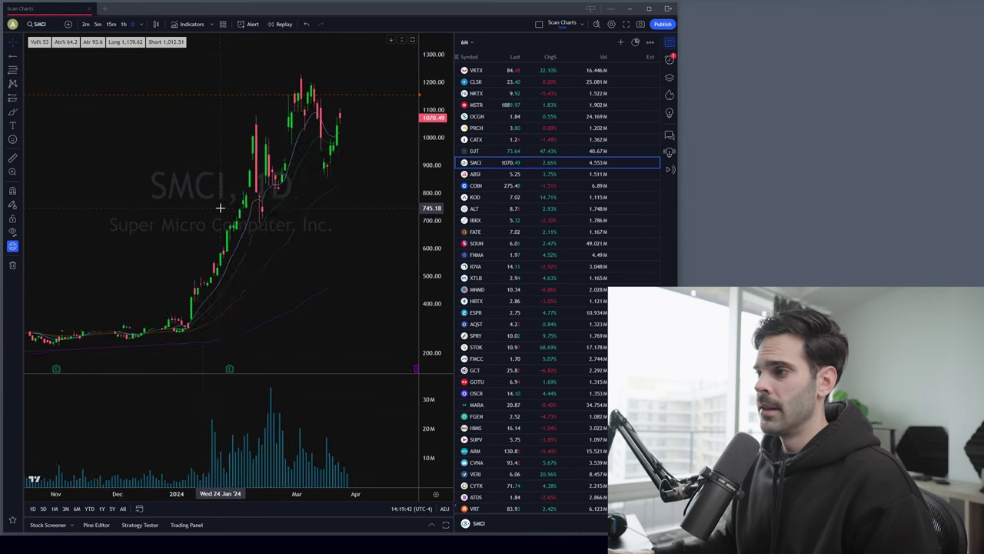
{"action": "scroll", "coordinate": [220, 208], "scroll_direction": "up", "scroll_amount": 3}
{"action": "key", "text": "Down"}
{"action": "key", "text": "Down"}
{"action": "key", "text": "Down"}
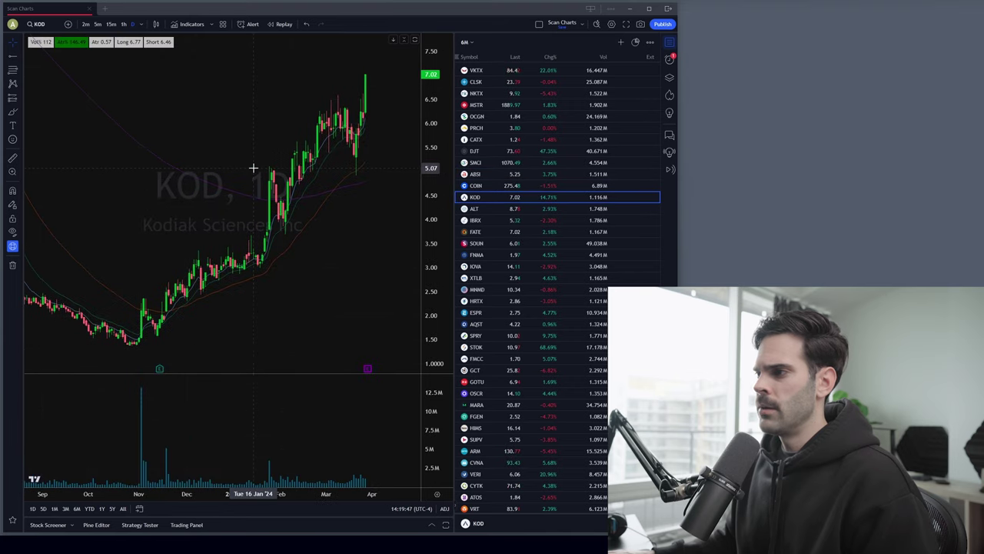
{"action": "key", "text": "Down"}
{"action": "key", "text": "Down"}
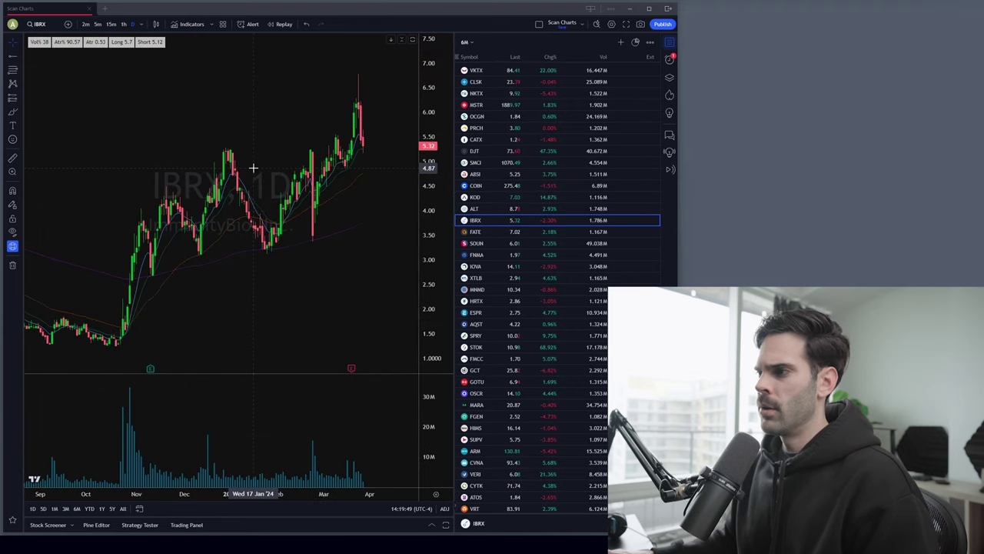
{"action": "key", "text": "Down"}
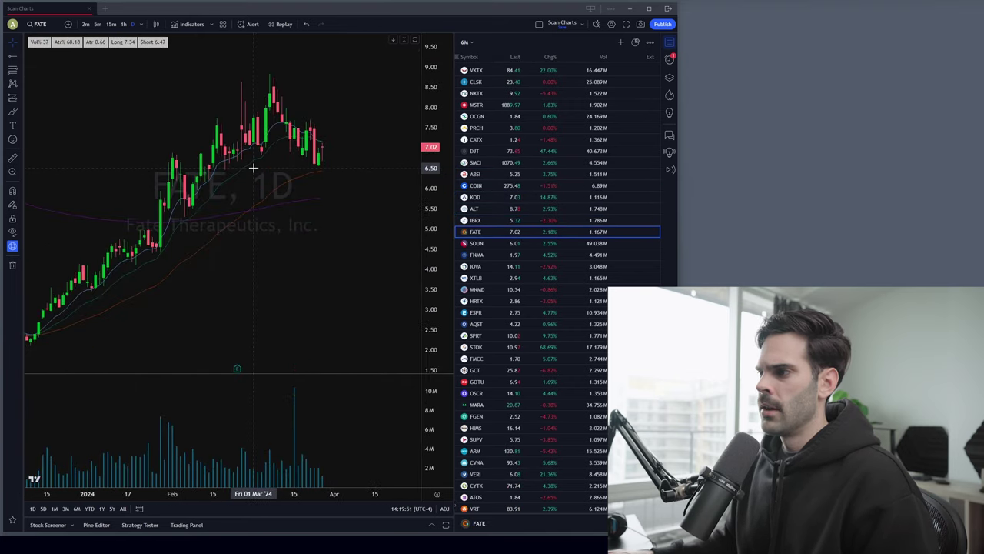
{"action": "left_click_drag", "start_coordinate": [263, 143], "coordinate": [254, 131]}
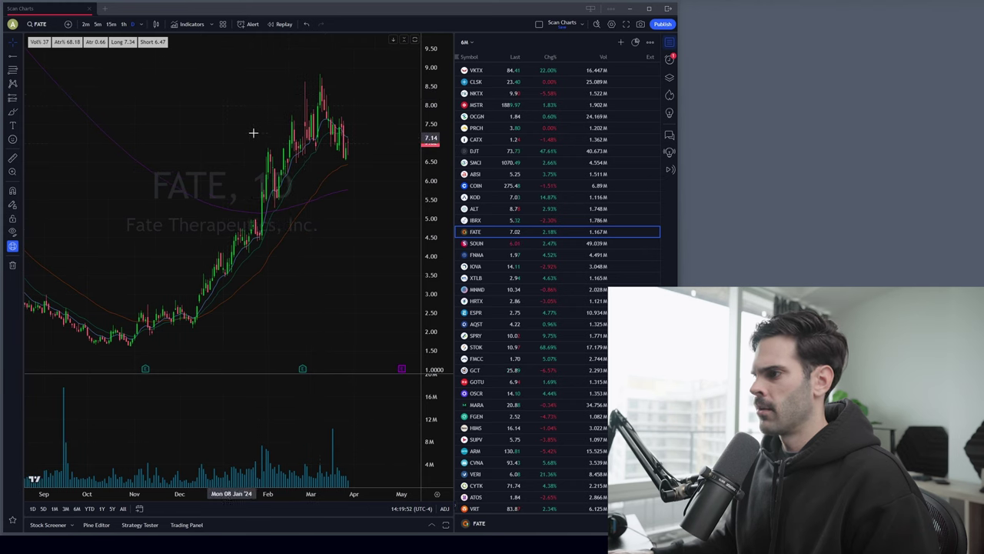
- Start a price alert on FATE at 8.33, switch the chart to the 1-hour interval and review the alert's condition choices without creating it
{"action": "right_click", "coordinate": [369, 93]}
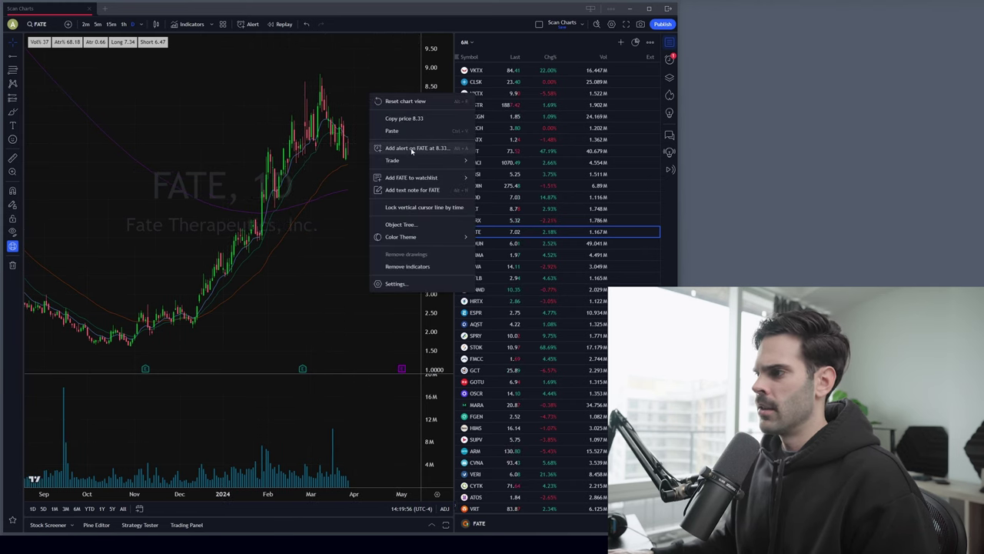
{"action": "left_click", "coordinate": [412, 149]}
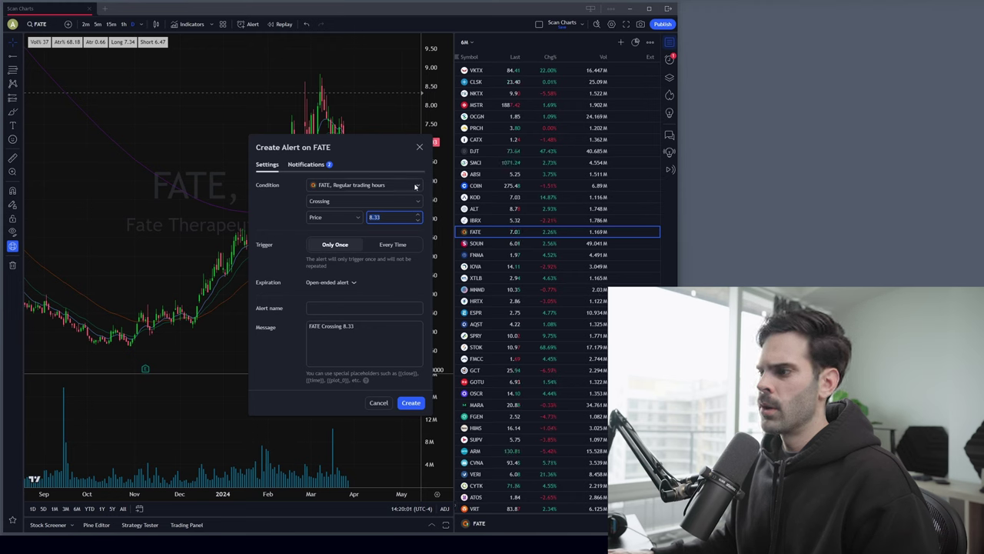
{"action": "left_click", "coordinate": [415, 186]}
{"action": "left_click", "coordinate": [416, 186]}
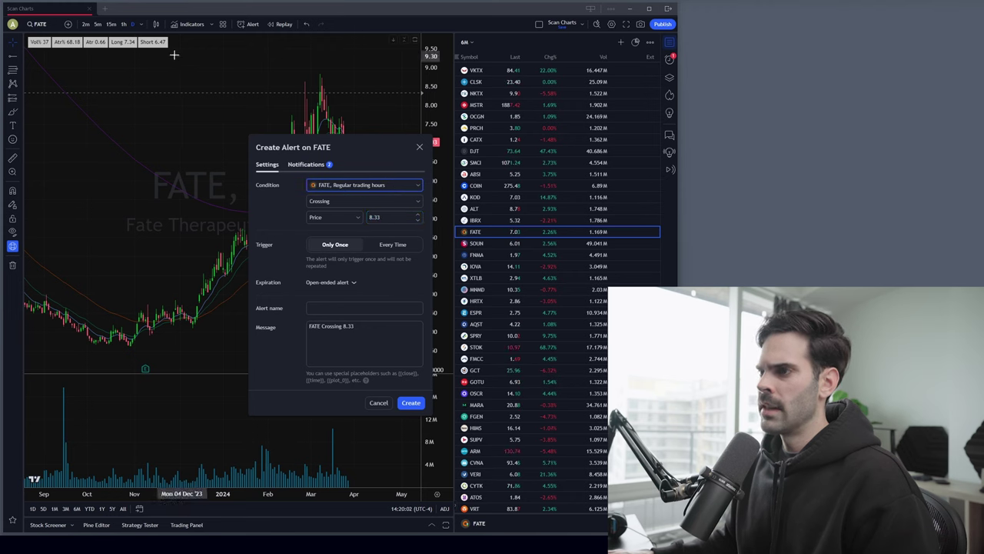
{"action": "left_click", "coordinate": [123, 24]}
{"action": "left_click", "coordinate": [366, 186]}
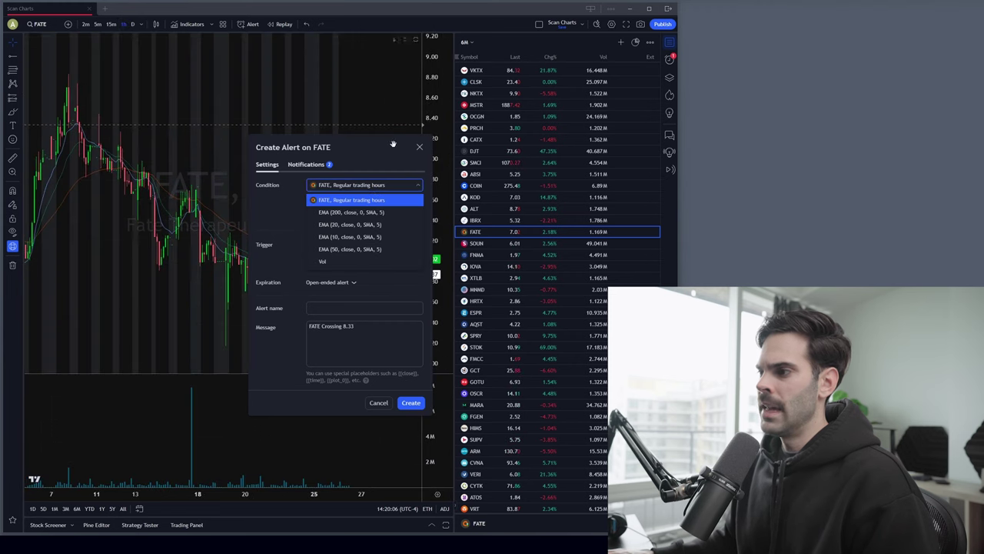
{"action": "left_click", "coordinate": [424, 151]}
{"action": "left_click", "coordinate": [420, 147]}
{"action": "right_click", "coordinate": [308, 119]}
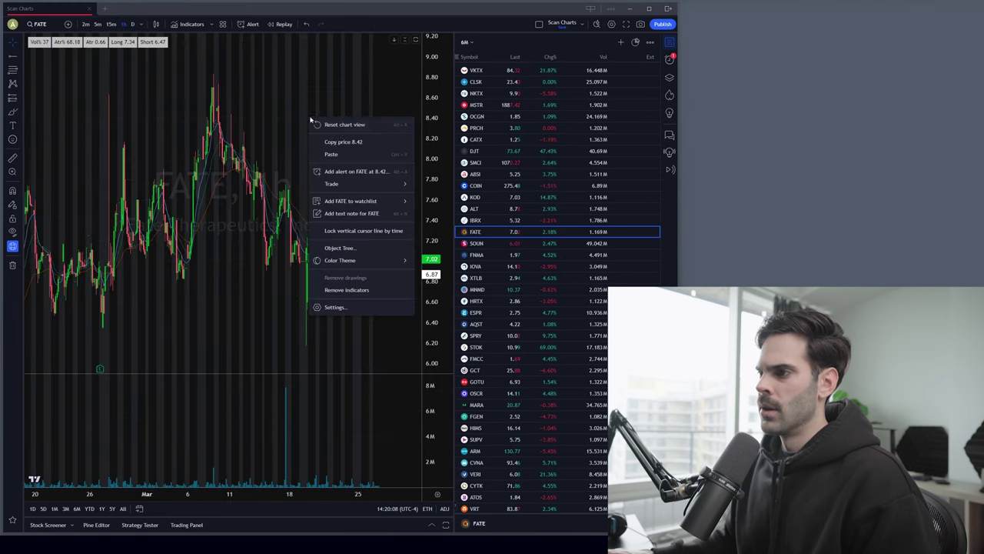
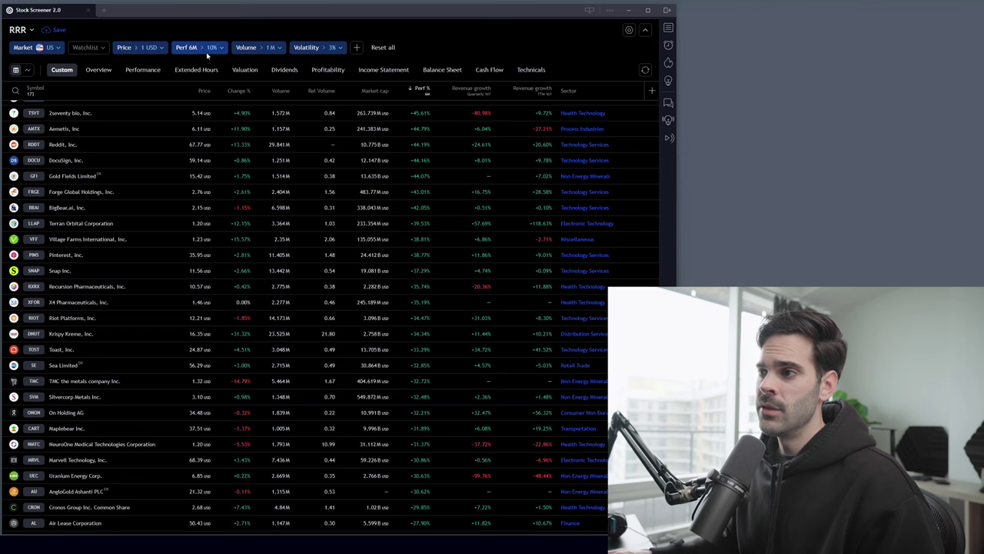
- Change the range of the screener's 6-month performance filter to 1 week and apply it
{"action": "left_click", "coordinate": [204, 49]}
{"action": "left_click", "coordinate": [215, 265]}
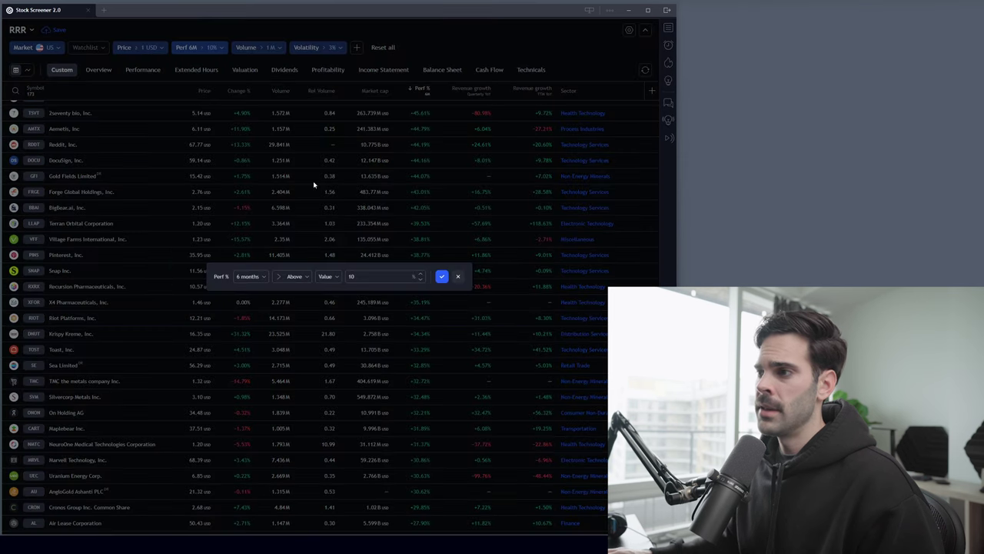
{"action": "left_click", "coordinate": [256, 278]}
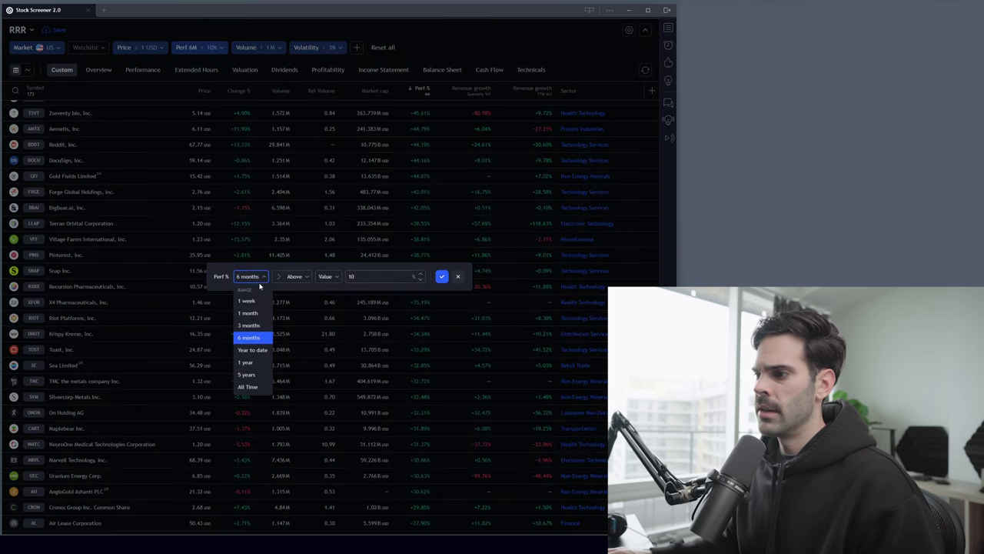
{"action": "left_click", "coordinate": [249, 325]}
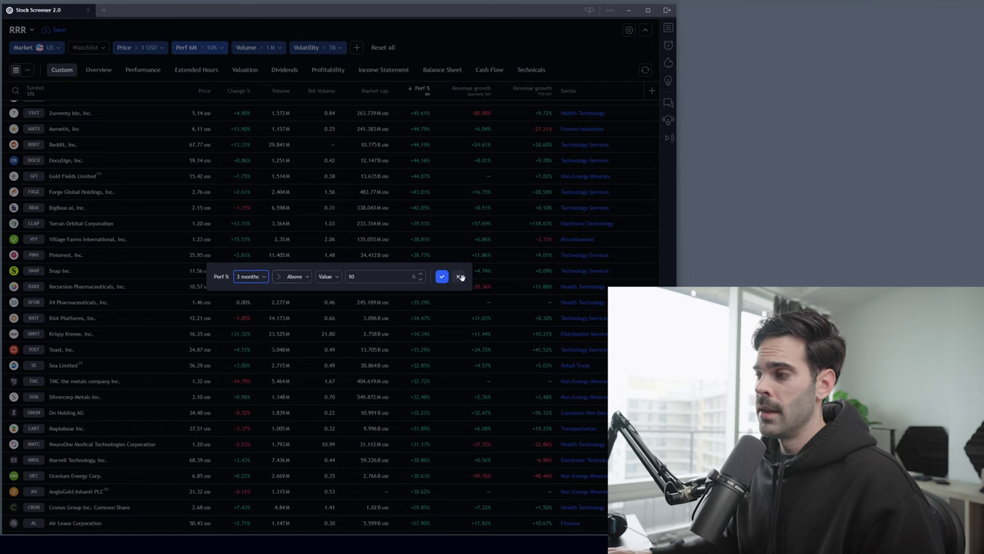
{"action": "left_click", "coordinate": [265, 279]}
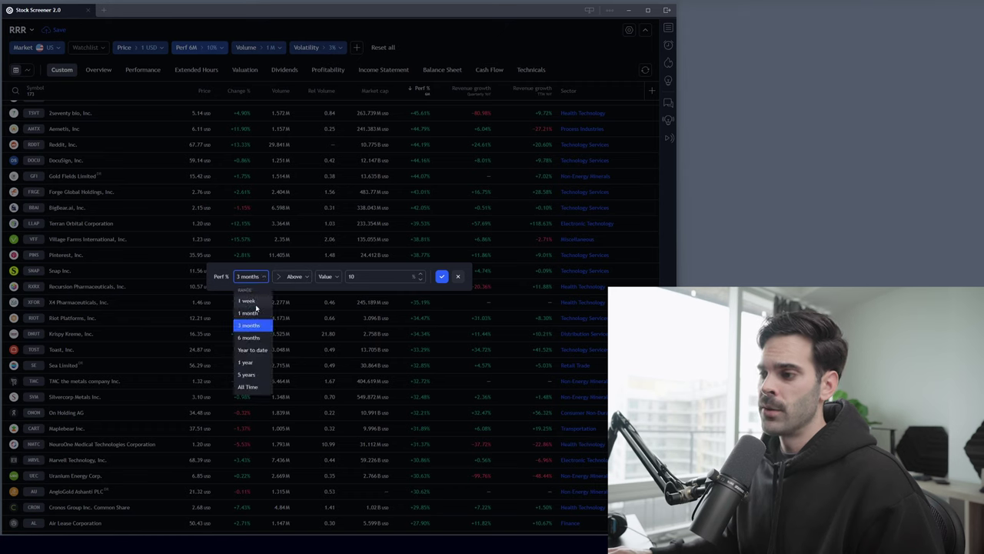
{"action": "left_click", "coordinate": [247, 300]}
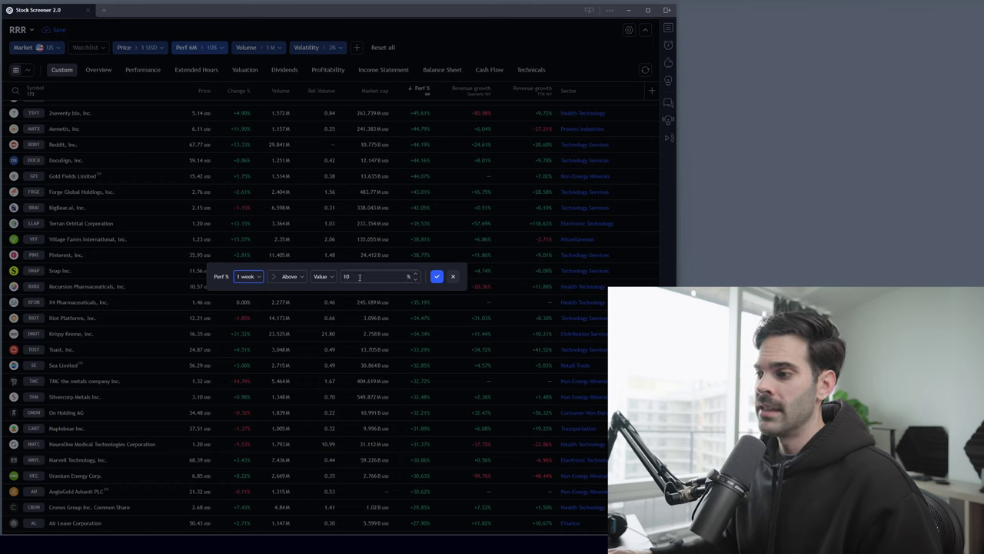
{"action": "left_click", "coordinate": [436, 277]}
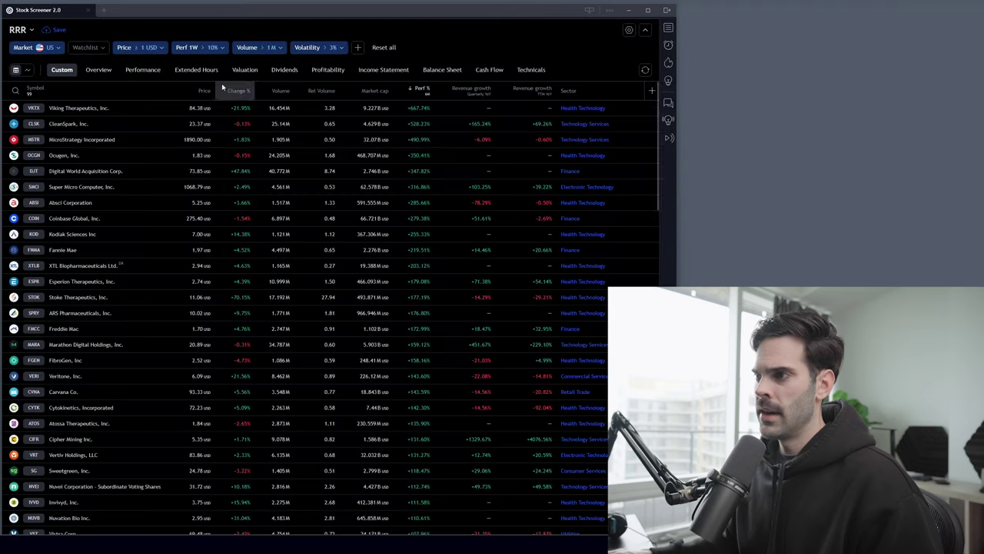
- Set the screener's volume filter to above 5 M and its volatility filter to 5% and above
{"action": "left_click", "coordinate": [274, 48]}
{"action": "left_click", "coordinate": [264, 88]}
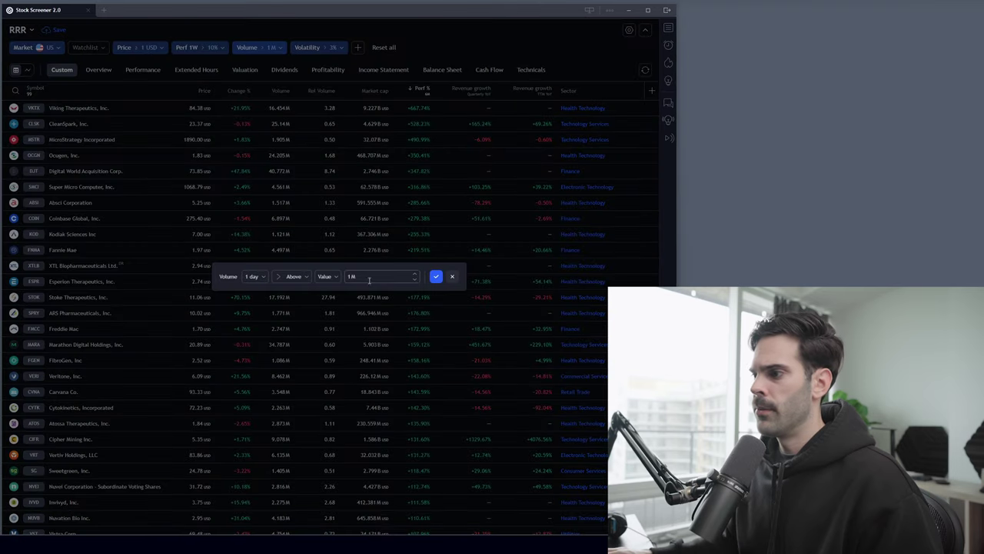
{"action": "type", "text": "5"}
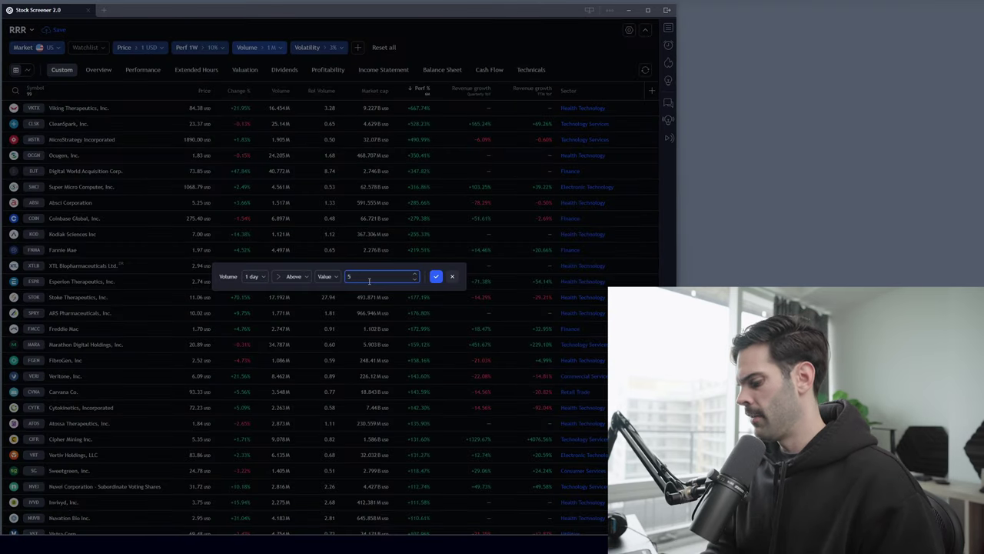
{"action": "left_click", "coordinate": [436, 277]}
{"action": "left_click", "coordinate": [332, 47]}
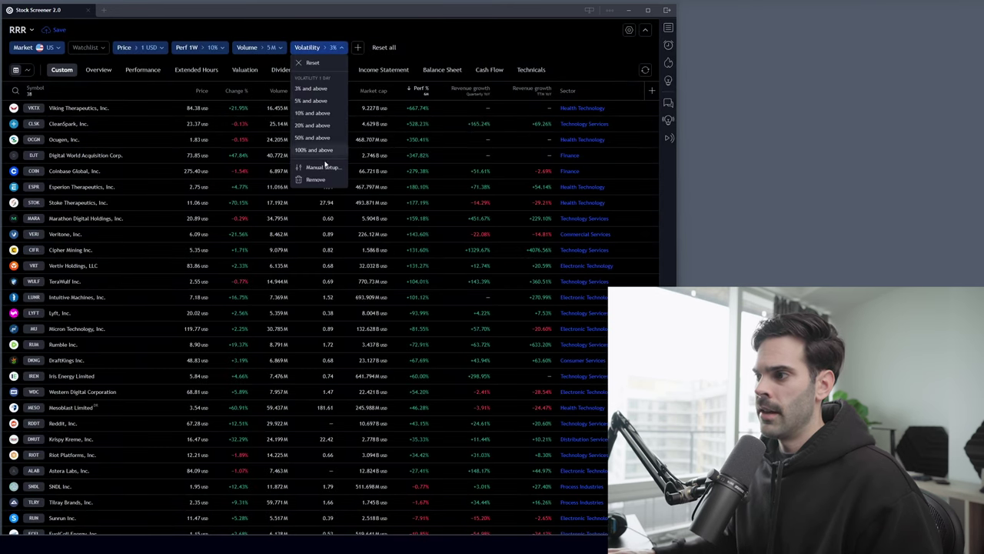
{"action": "left_click", "coordinate": [313, 101]}
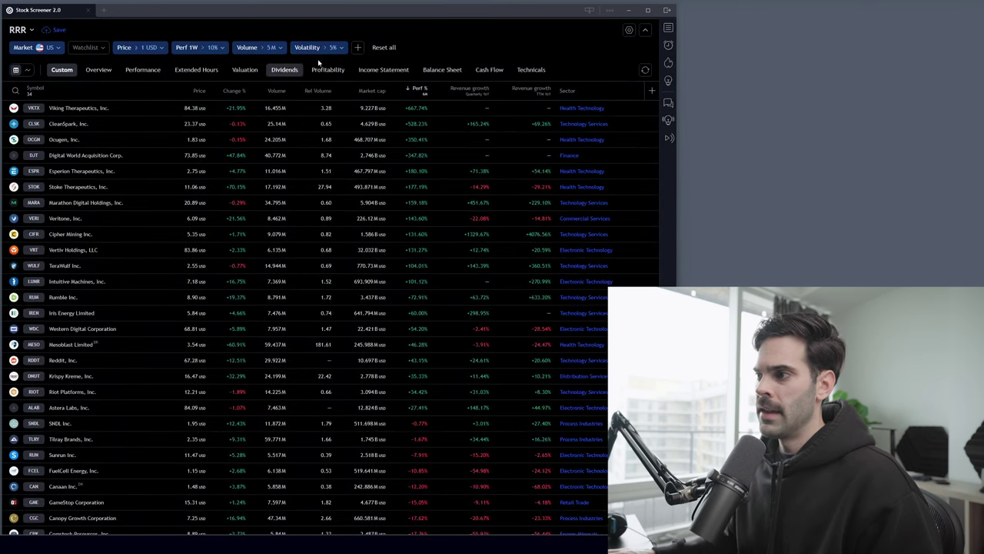
- Set the price filter to above or equal to 0.20 USD and save the screen
{"action": "left_click", "coordinate": [137, 48]}
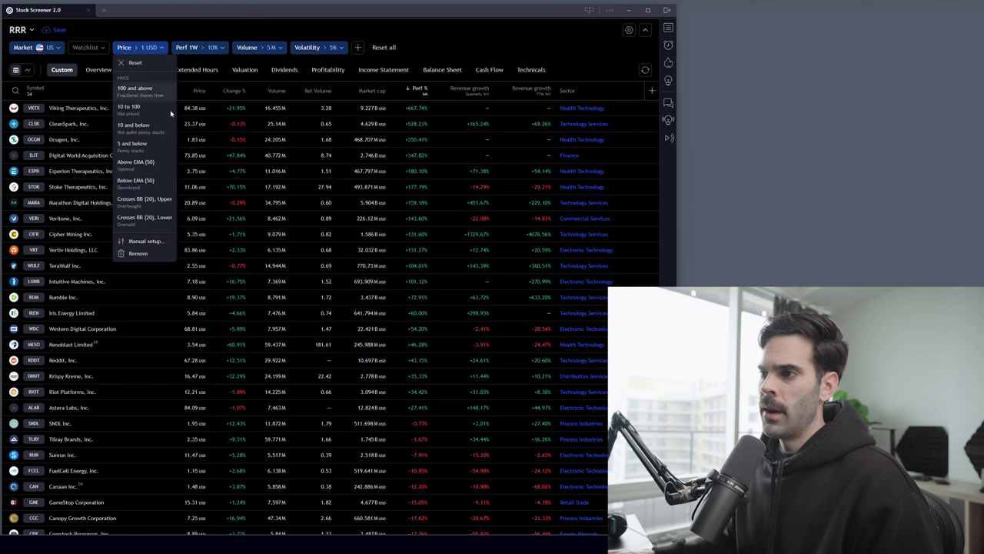
{"action": "left_click", "coordinate": [146, 240]}
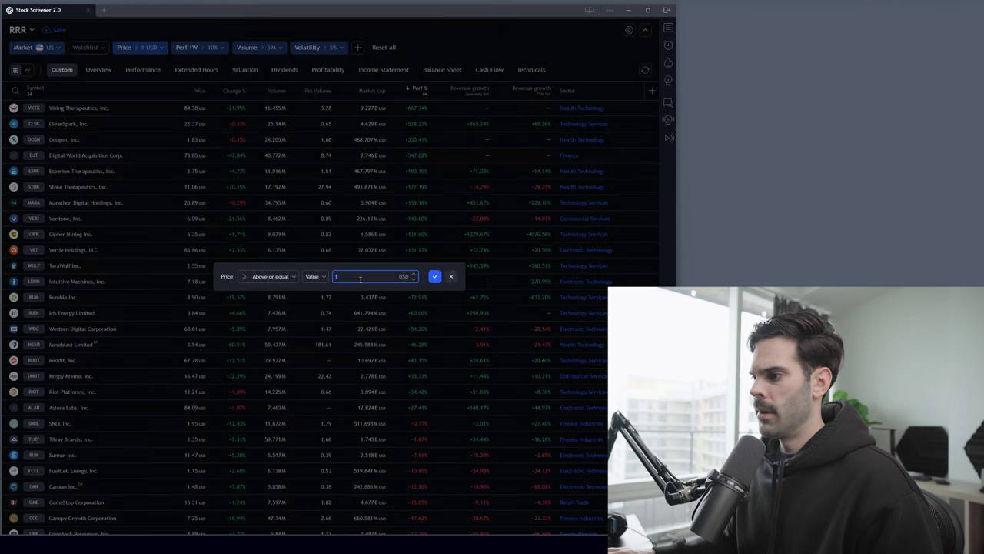
{"action": "type", "text": "0.20"}
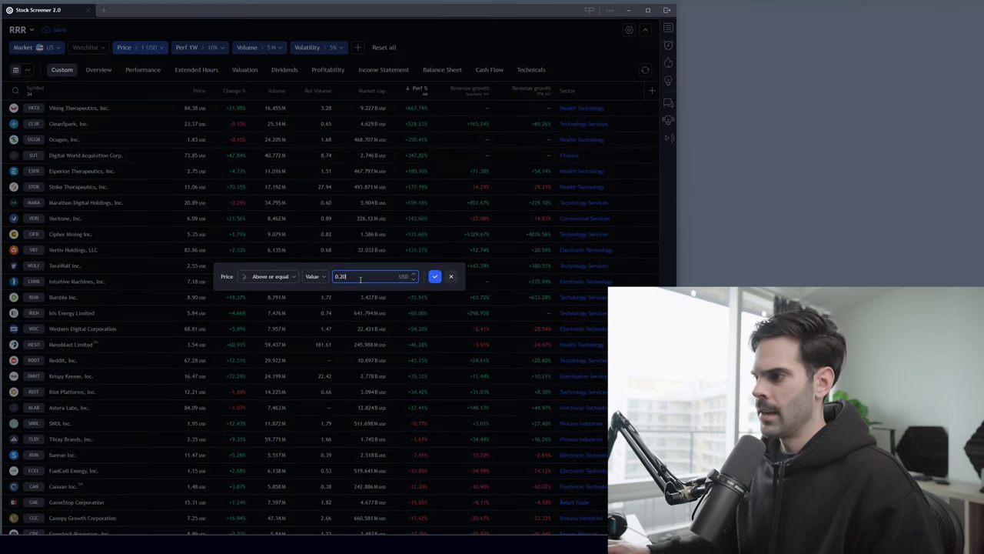
{"action": "left_click", "coordinate": [435, 276]}
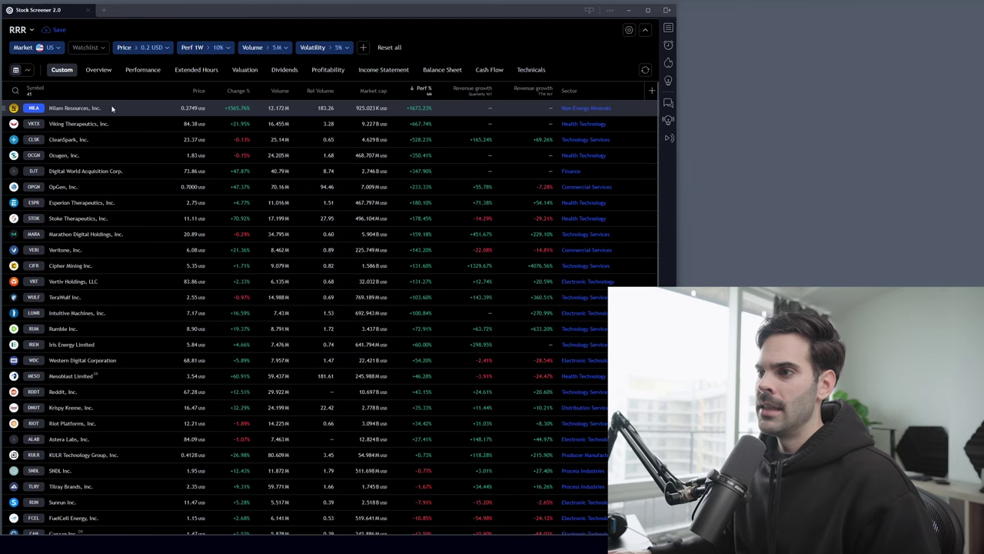
{"action": "left_click", "coordinate": [52, 31]}
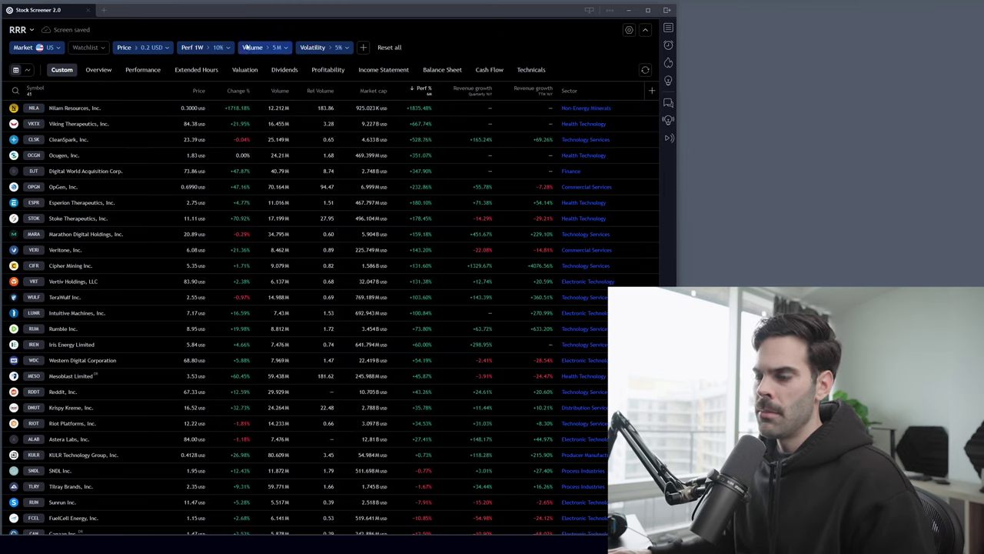
- Rename the RRR screen as Small Cap
{"action": "left_click", "coordinate": [35, 30]}
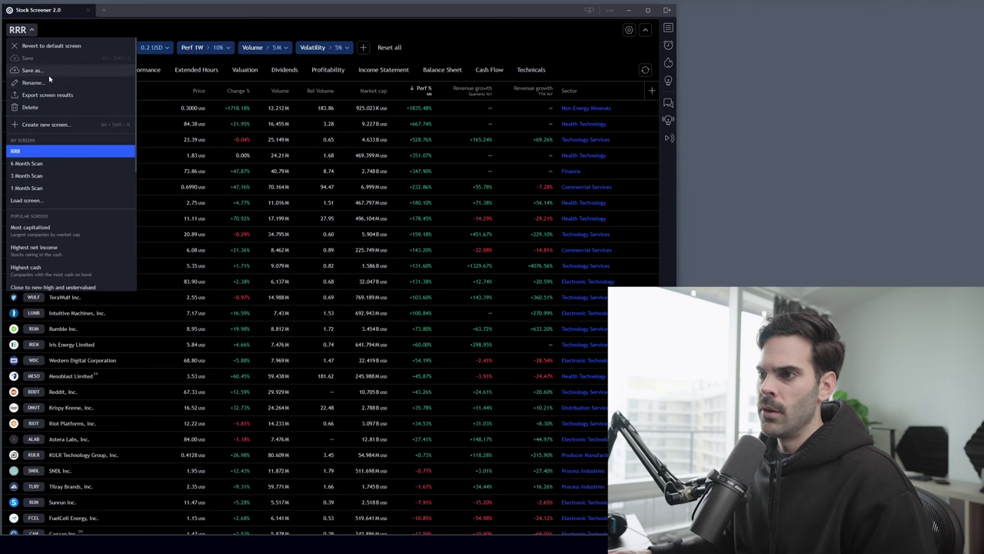
{"action": "left_click", "coordinate": [35, 82]}
{"action": "type", "text": "Small Cap"}
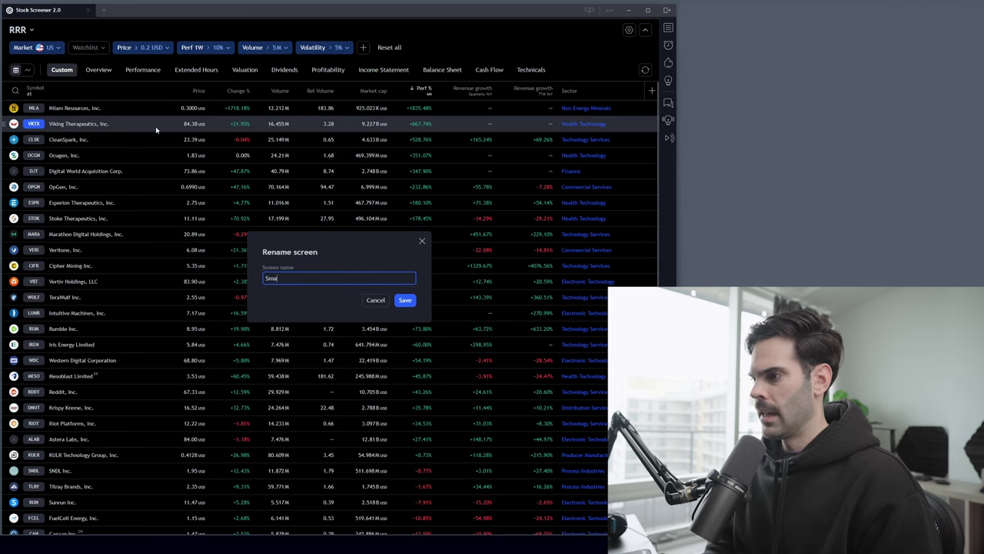
{"action": "left_click", "coordinate": [404, 299]}
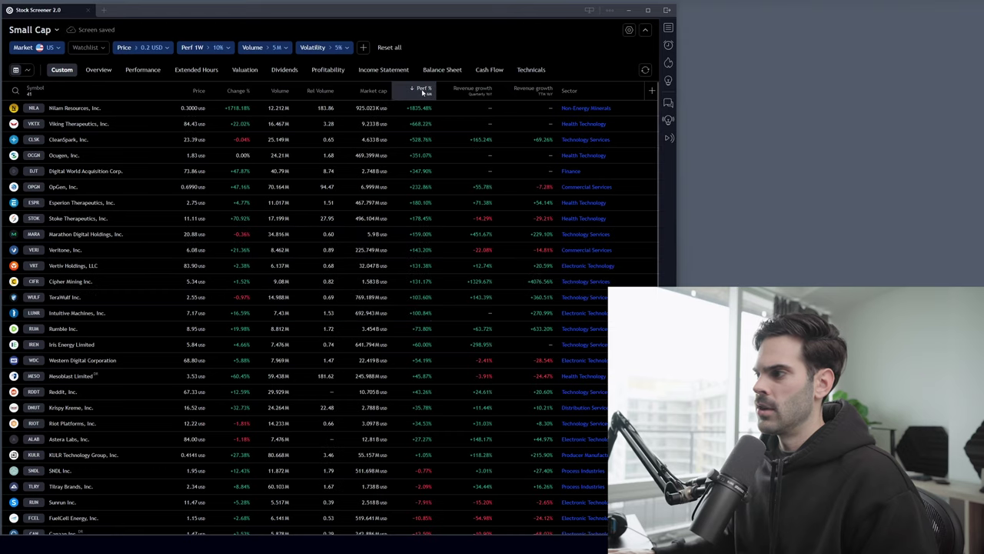
- Replace the 6-month performance column in the results table with a Performance % column set to 1 week
{"action": "left_click", "coordinate": [424, 88]}
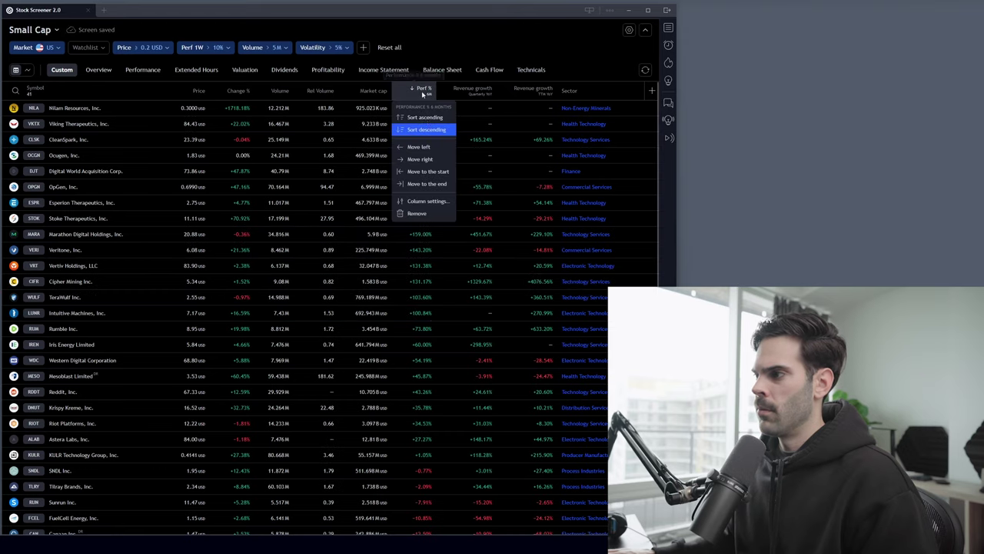
{"action": "left_click", "coordinate": [430, 213]}
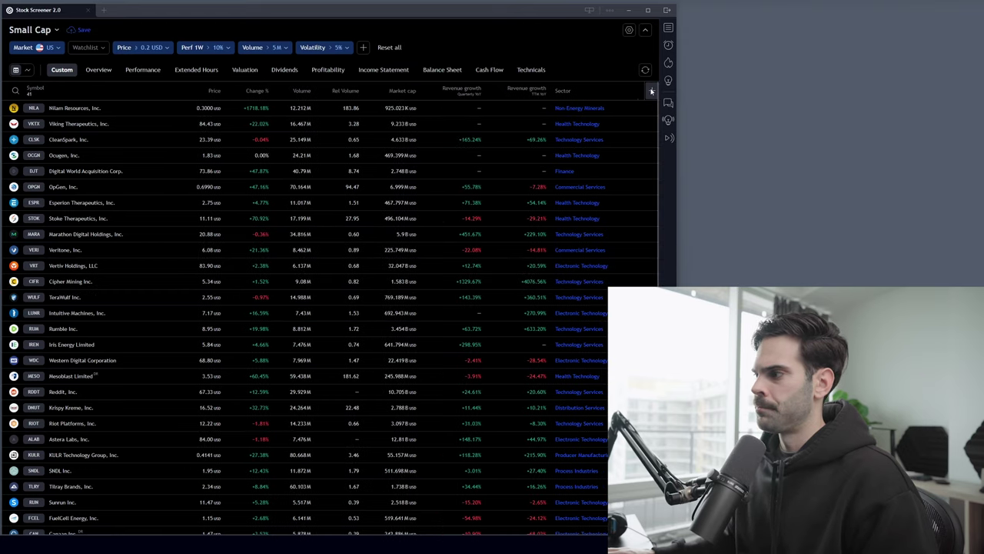
{"action": "left_click", "coordinate": [652, 90]}
{"action": "type", "text": "per"}
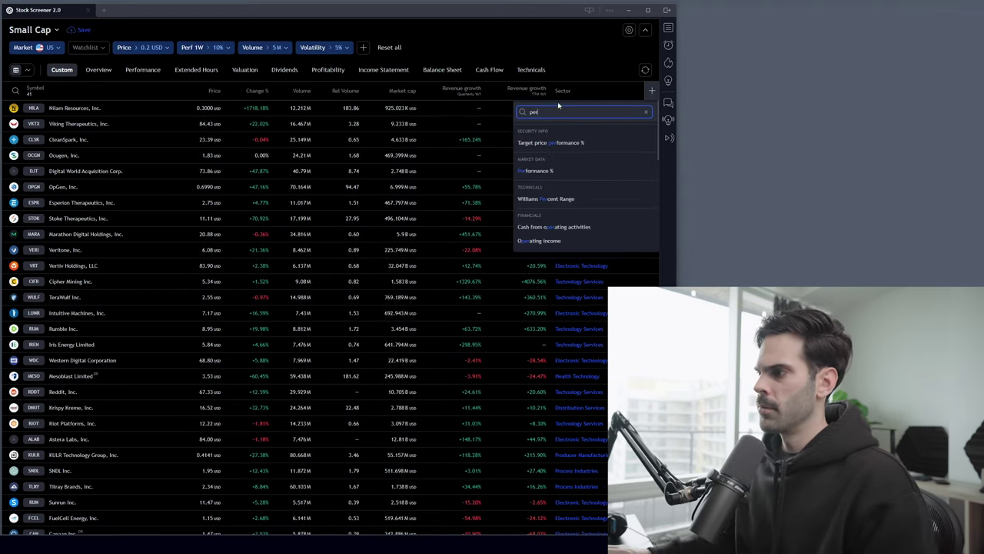
{"action": "left_click", "coordinate": [546, 170]}
{"action": "left_click", "coordinate": [558, 145]}
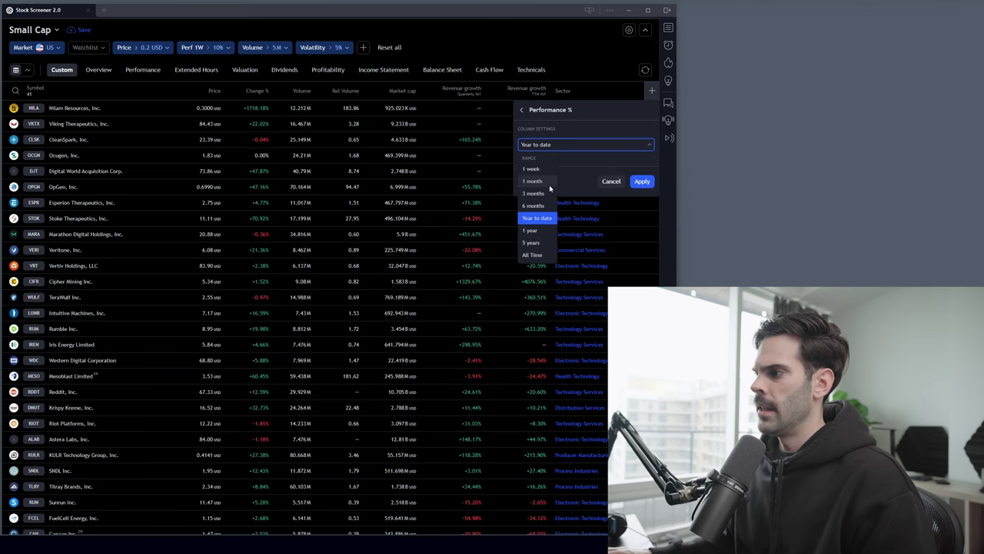
{"action": "left_click", "coordinate": [538, 169]}
{"action": "left_click", "coordinate": [642, 182]}
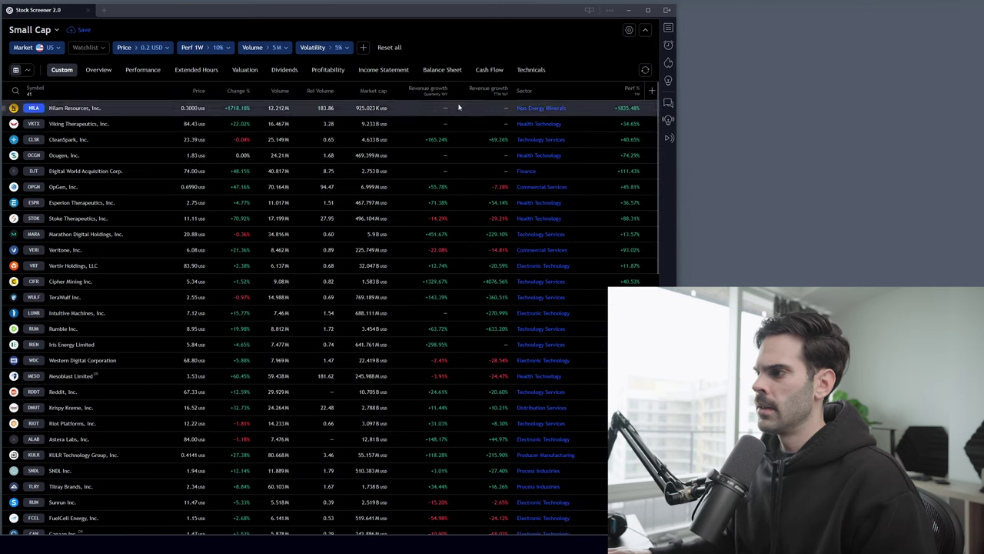
- Move the 1-week performance column directly after Market cap and sort the results by it in descending order
{"action": "left_click_drag", "start_coordinate": [630, 90], "coordinate": [423, 94]}
{"action": "left_click", "coordinate": [423, 94]}
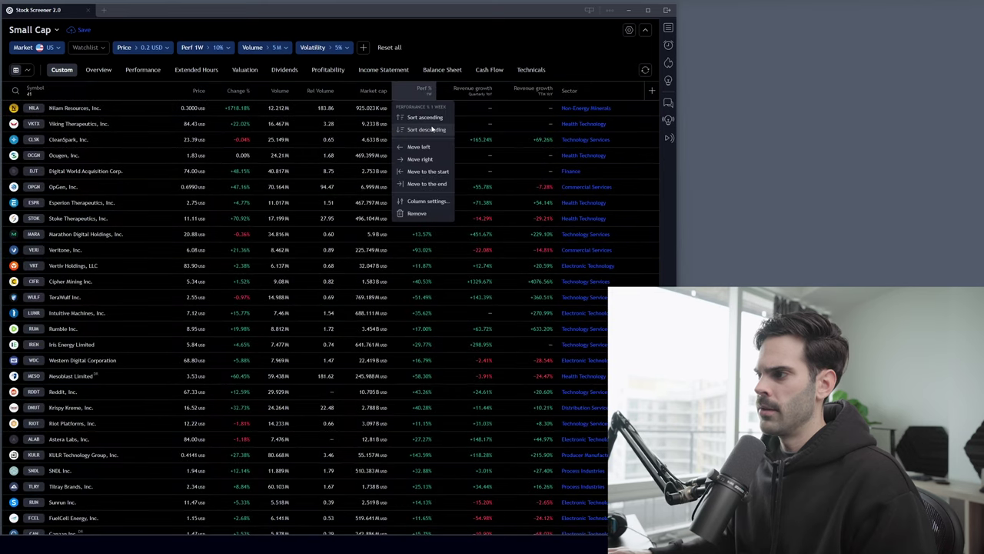
{"action": "left_click", "coordinate": [421, 132]}
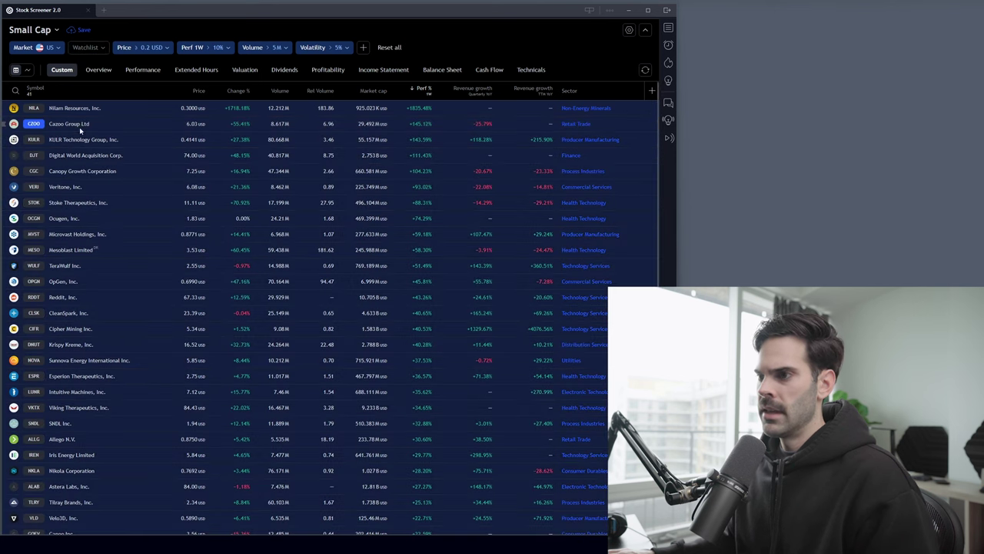
- Add all the Small Cap screen's selected results to a new watchlist named Wee
{"action": "scroll", "coordinate": [112, 138], "scroll_direction": "down", "scroll_amount": 5}
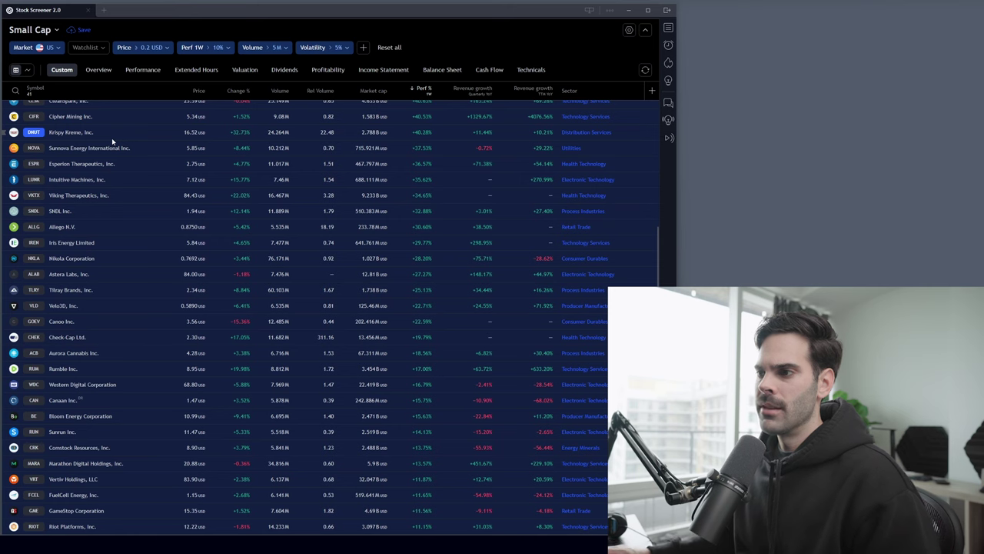
{"action": "right_click", "coordinate": [129, 168]}
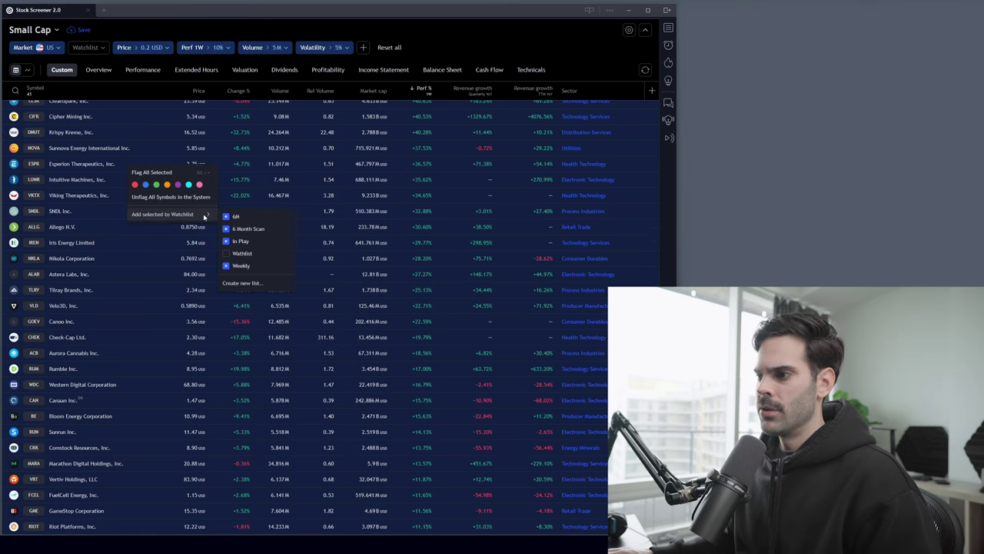
{"action": "left_click", "coordinate": [248, 283]}
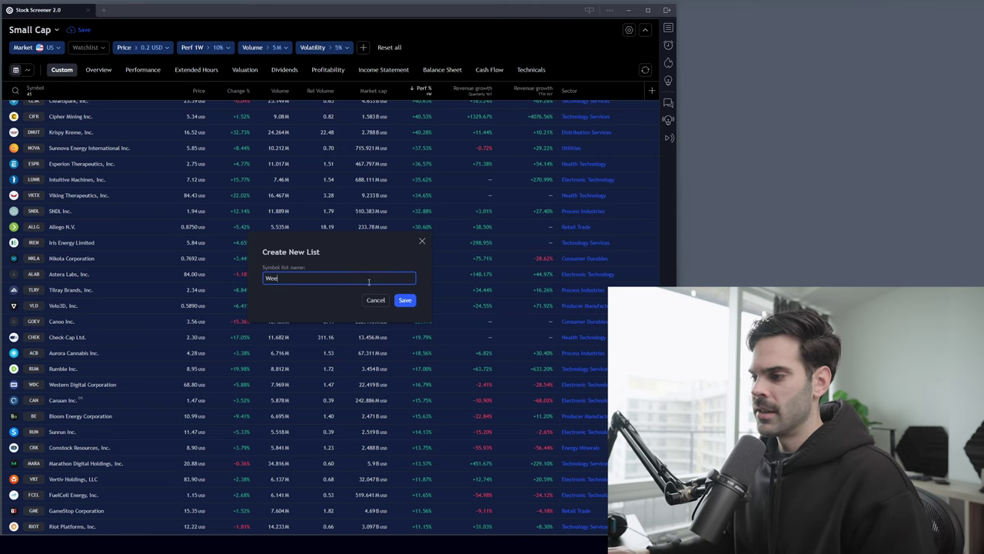
{"action": "left_click", "coordinate": [410, 305]}
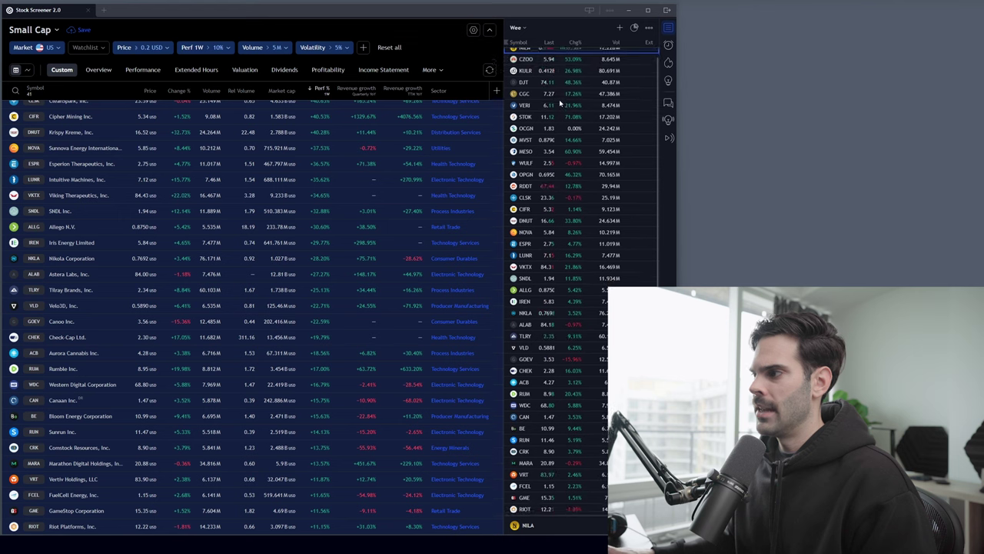
- Switch to the Scan Charts window, load the Wee watchlist and open the NILA chart
{"action": "left_click_drag", "start_coordinate": [125, 5], "coordinate": [253, 0]}
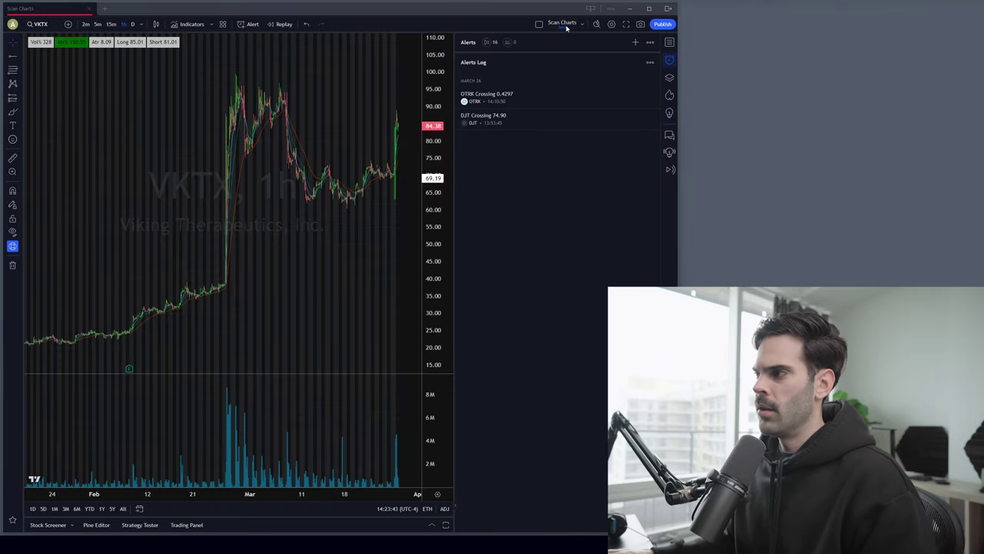
{"action": "left_click", "coordinate": [669, 42]}
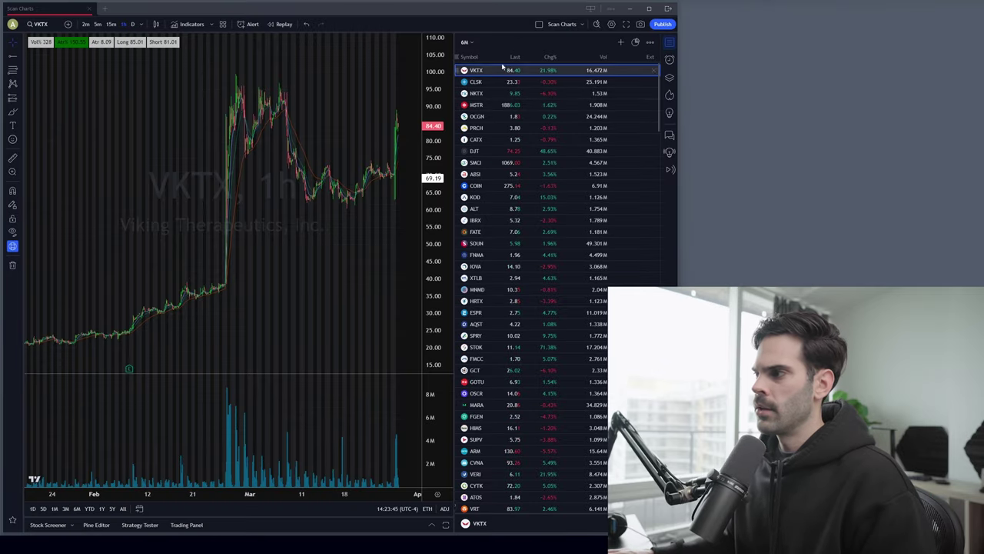
{"action": "left_click", "coordinate": [471, 43]}
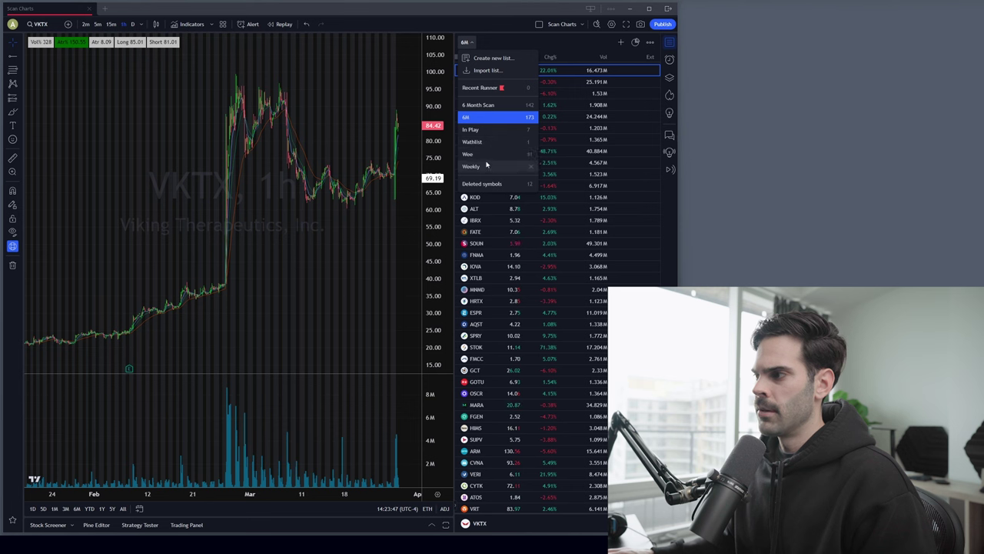
{"action": "left_click", "coordinate": [484, 154]}
{"action": "left_click", "coordinate": [505, 71]}
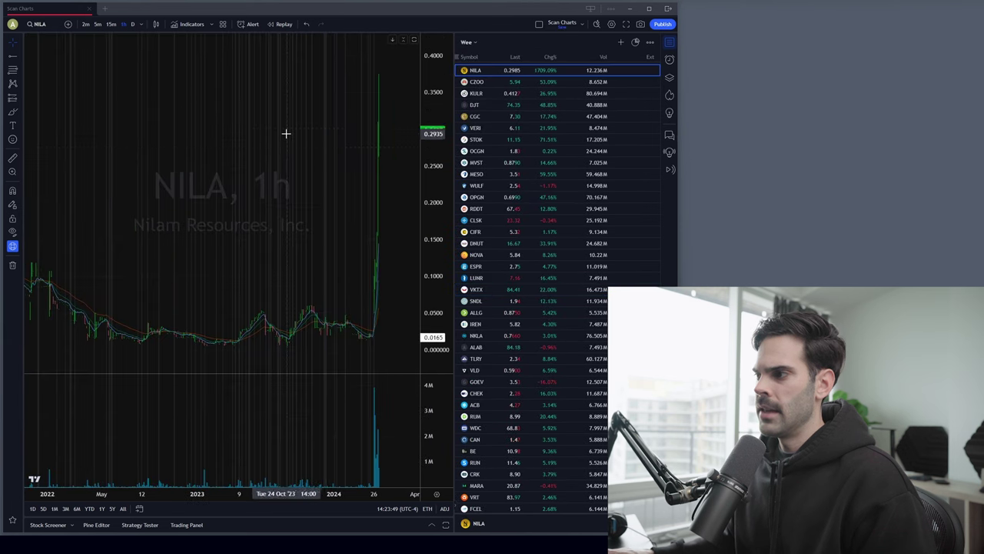
- Set the chart to the 15-minute interval and review the Wee watchlist's charts from NILA through DJT
{"action": "left_click", "coordinate": [112, 23]}
{"action": "scroll", "coordinate": [210, 195], "scroll_direction": "up", "scroll_amount": 3}
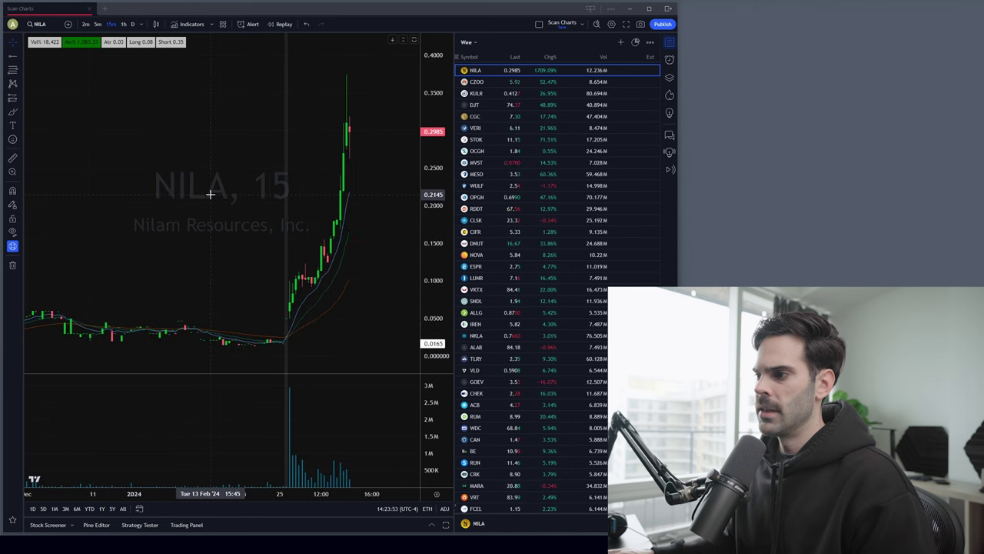
{"action": "key", "text": "Down"}
{"action": "key", "text": "Down"}
{"action": "key", "text": "Down"}
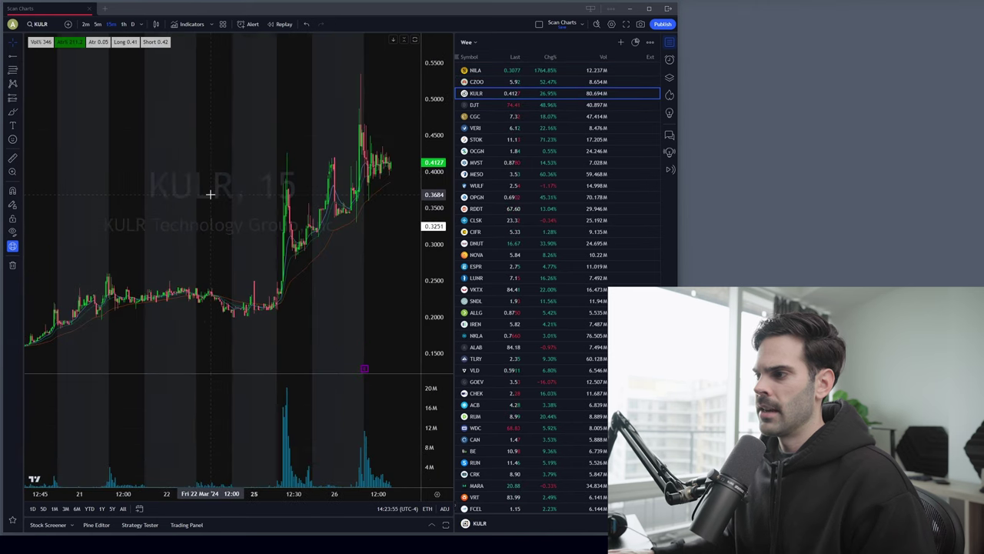
{"action": "key", "text": "Down"}
- Set the chart to the daily interval and review the following watchlist stocks through VERI to MESO
{"action": "left_click", "coordinate": [133, 24]}
{"action": "key", "text": "Down"}
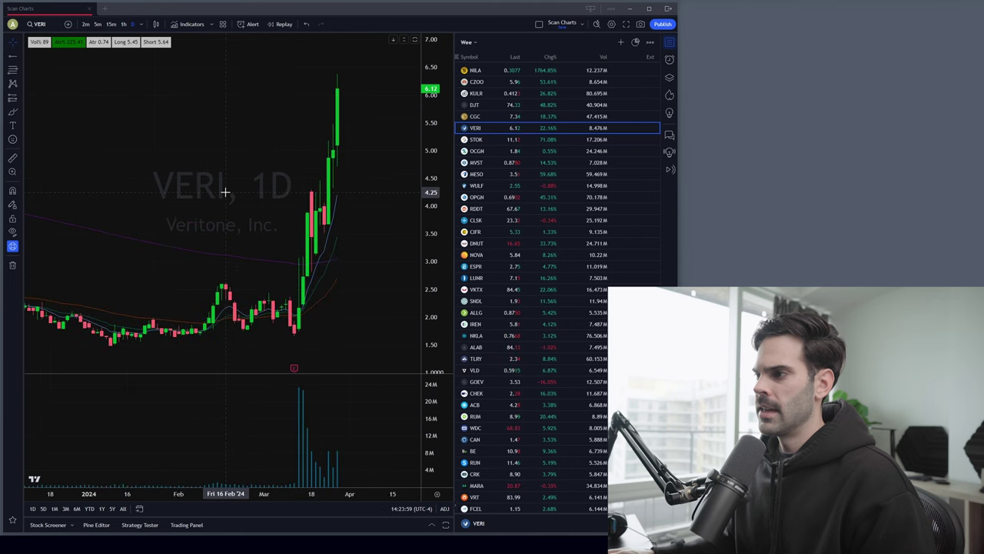
{"action": "key", "text": "Down"}
{"action": "key", "text": "Down"}
{"action": "key", "text": "Down"}
{"action": "key", "text": "Down"}
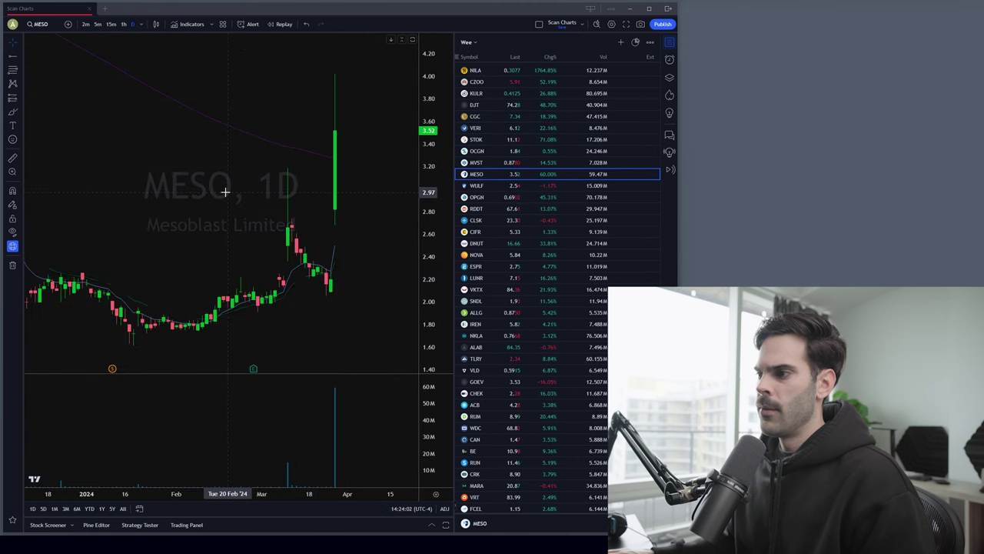
- Examine WULF's daily chart, covering both its longer price history and its recent candles
{"action": "key", "text": "Down"}
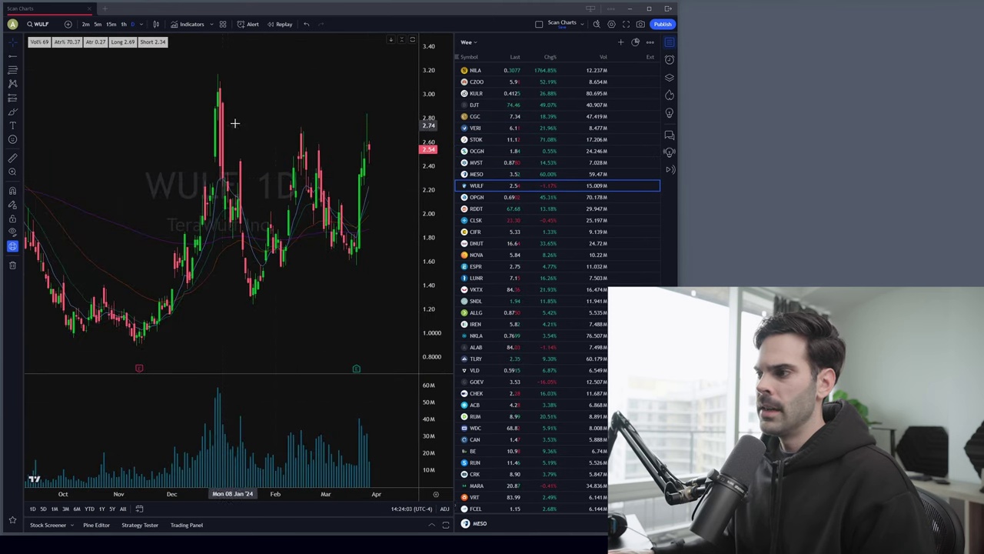
{"action": "scroll", "coordinate": [297, 123], "scroll_direction": "down", "scroll_amount": 5}
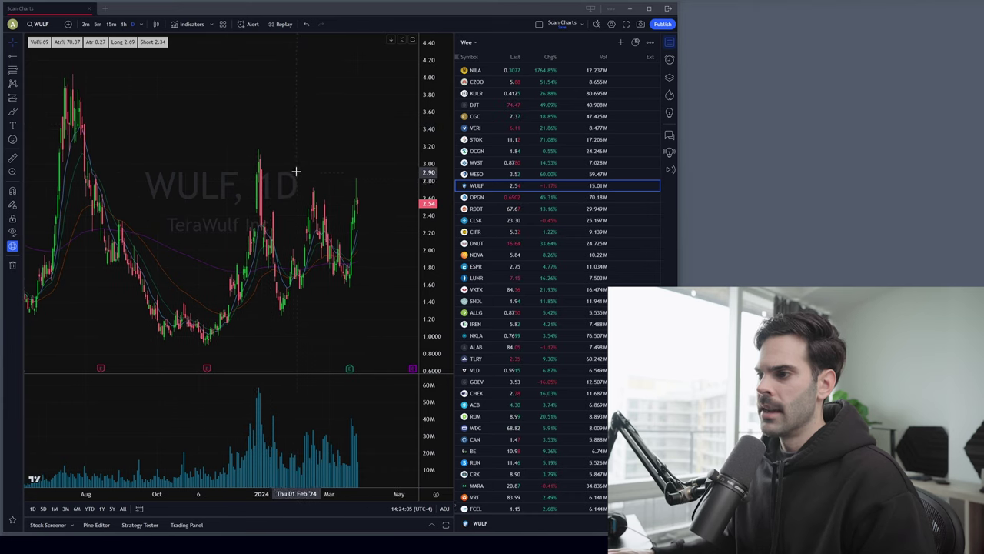
{"action": "scroll", "coordinate": [301, 170], "scroll_direction": "up", "scroll_amount": 2}
{"action": "scroll", "coordinate": [300, 171], "scroll_direction": "up", "scroll_amount": 3}
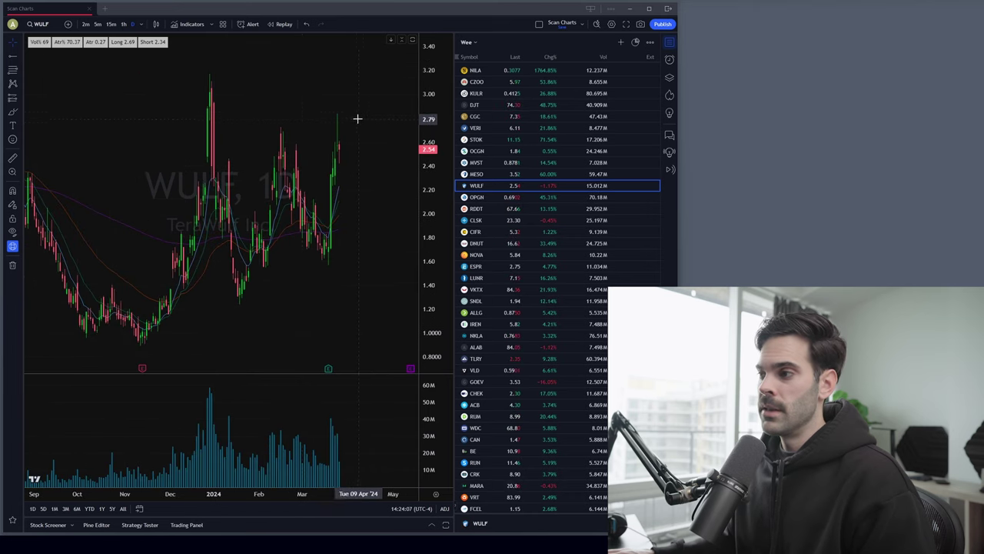
- Examine OPGN's daily chart, including its older price history and its latest candle
{"action": "key", "text": "Down"}
{"action": "scroll", "coordinate": [369, 127], "scroll_direction": "up", "scroll_amount": 3}
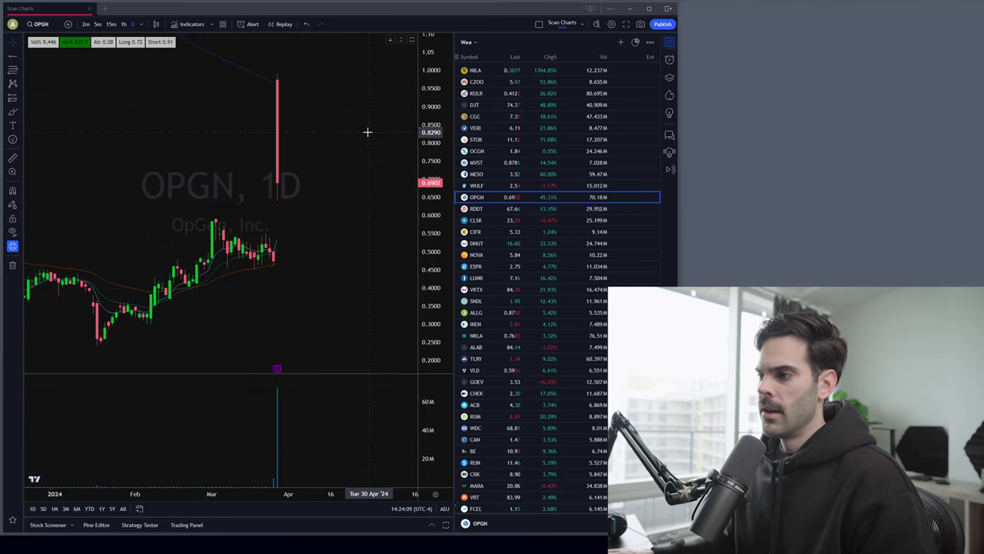
{"action": "key", "text": "Down"}
{"action": "left_click", "coordinate": [550, 199]}
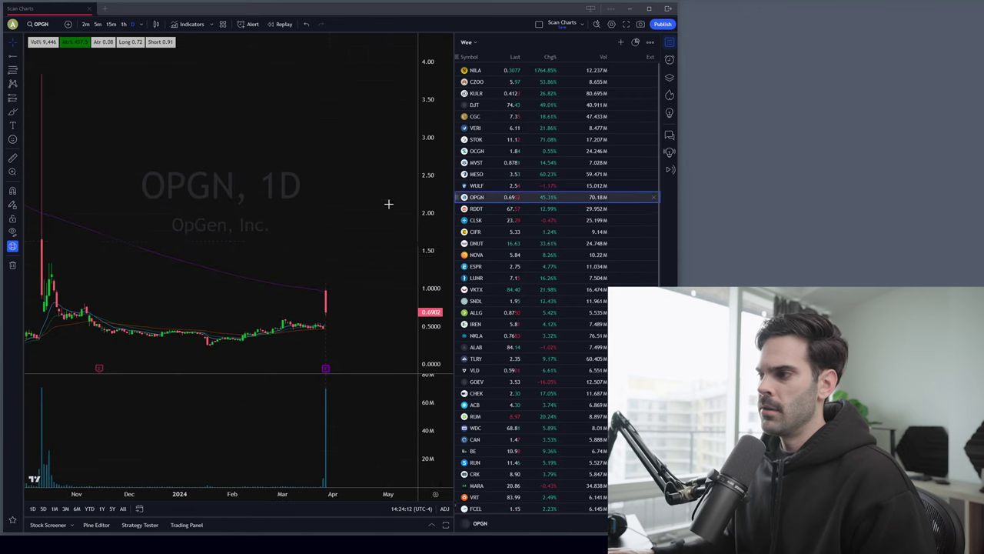
{"action": "scroll", "coordinate": [332, 243], "scroll_direction": "up", "scroll_amount": 3}
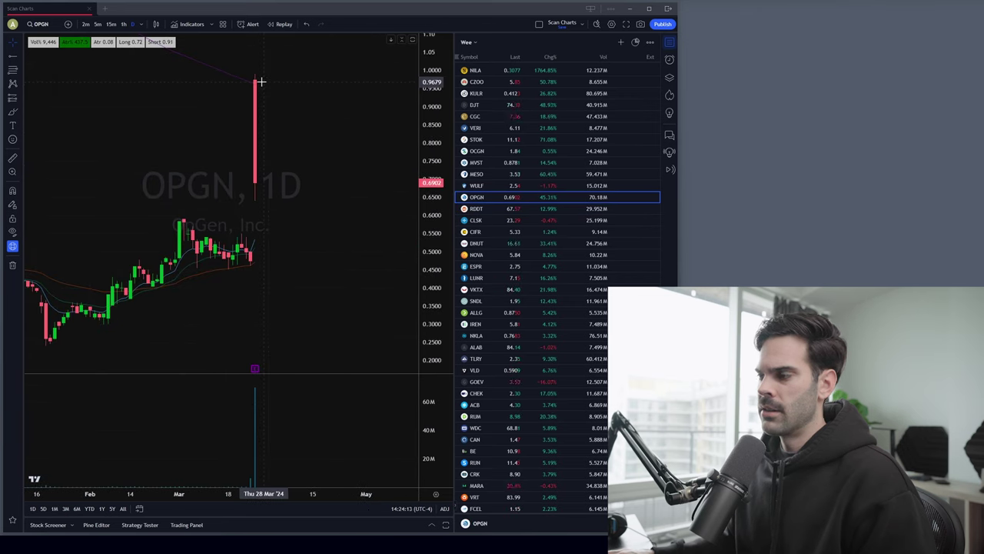
- Review the daily charts of RDDT and CLSK from the Wee watchlist
{"action": "key", "text": "Down"}
{"action": "scroll", "coordinate": [215, 127], "scroll_direction": "down", "scroll_amount": 2}
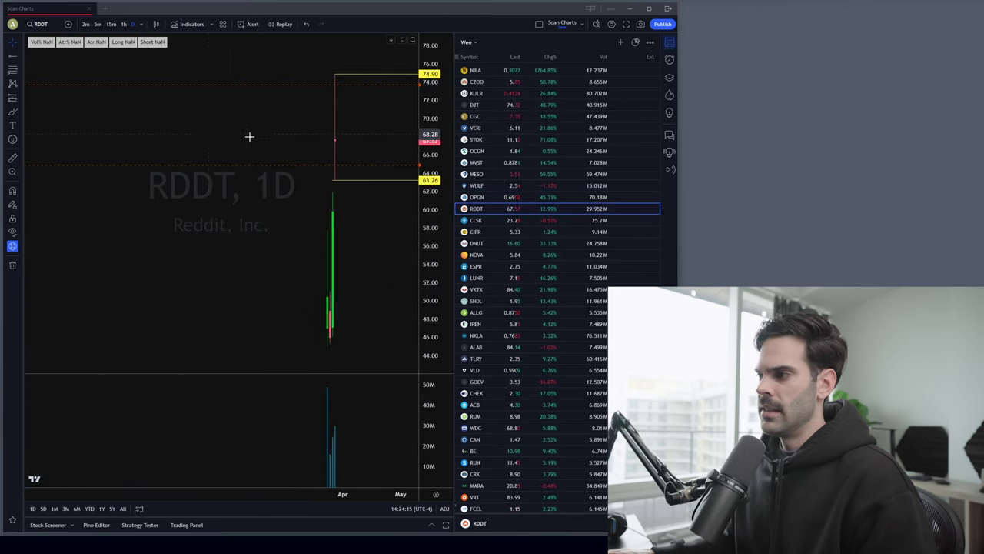
{"action": "key", "text": "Down"}
{"action": "scroll", "coordinate": [321, 109], "scroll_direction": "down", "scroll_amount": 2}
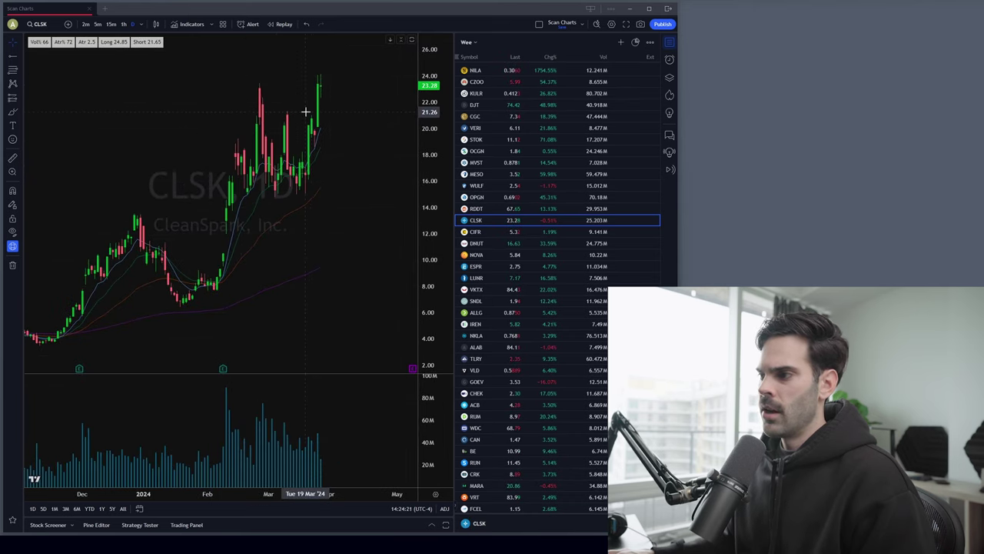
- Continue reviewing the daily charts in the Wee watchlist from CIFR through DNUT to ESPR
{"action": "key", "text": "Down"}
{"action": "key", "text": "Down"}
{"action": "key", "text": "Down"}
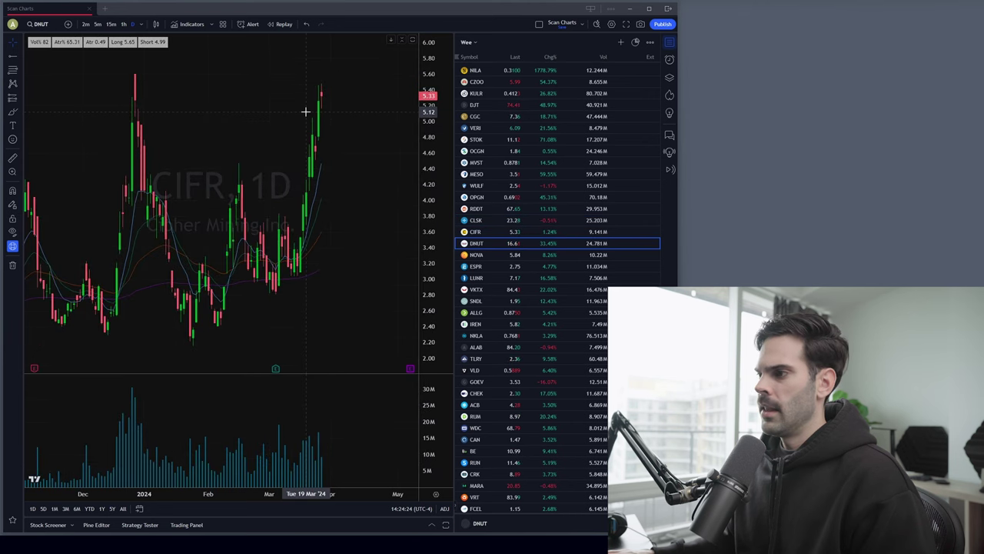
{"action": "key", "text": "Down"}
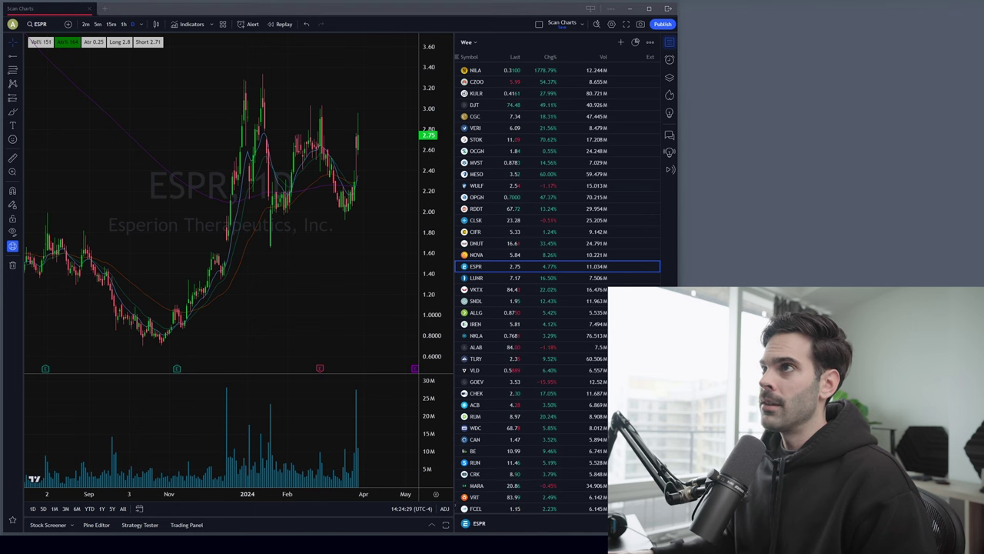
- Return to the Stock Screener window and change the Small Cap screen's performance filter to 1 month, above 10%
{"action": "key", "text": "alt+Tab"}
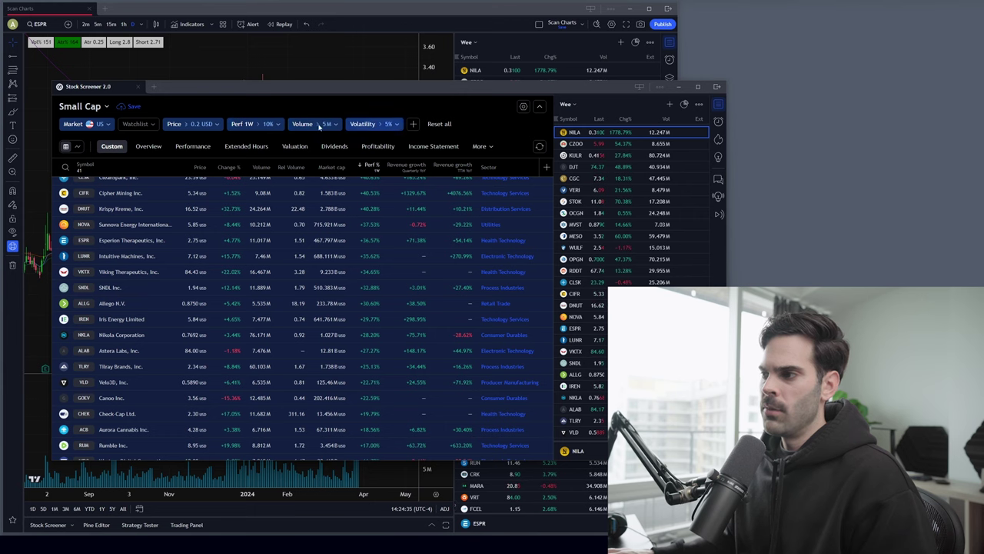
{"action": "left_click", "coordinate": [278, 125]}
{"action": "left_click", "coordinate": [254, 341]}
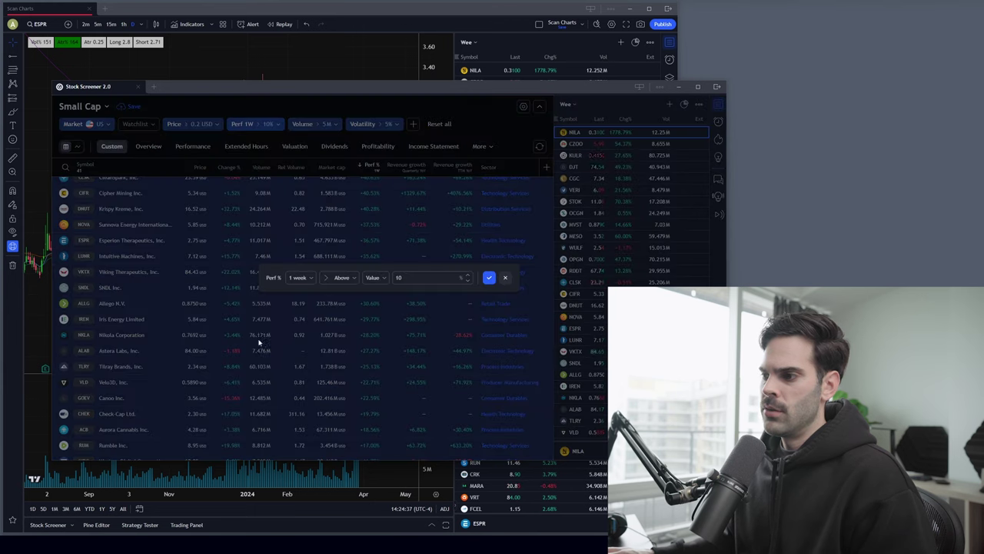
{"action": "left_click", "coordinate": [296, 278]}
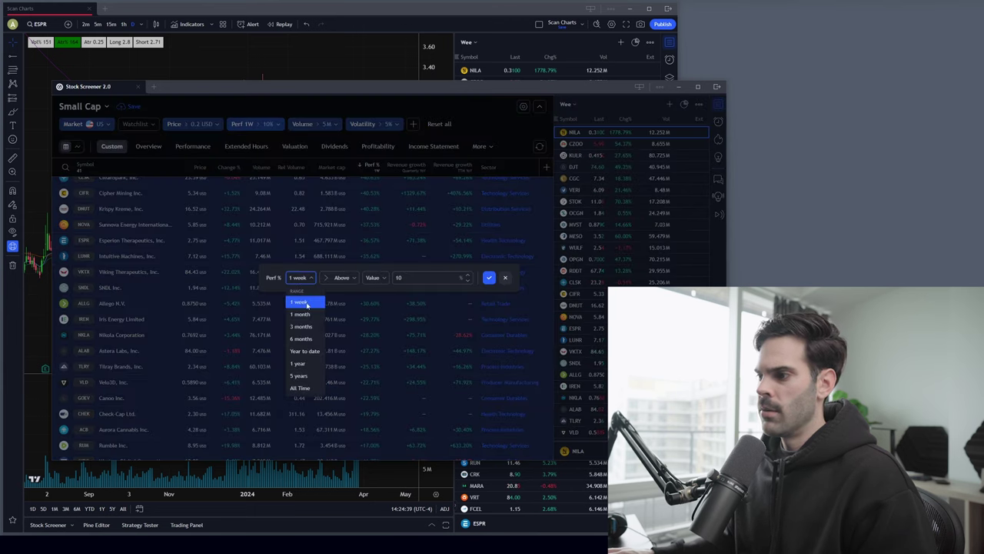
{"action": "left_click", "coordinate": [314, 314]}
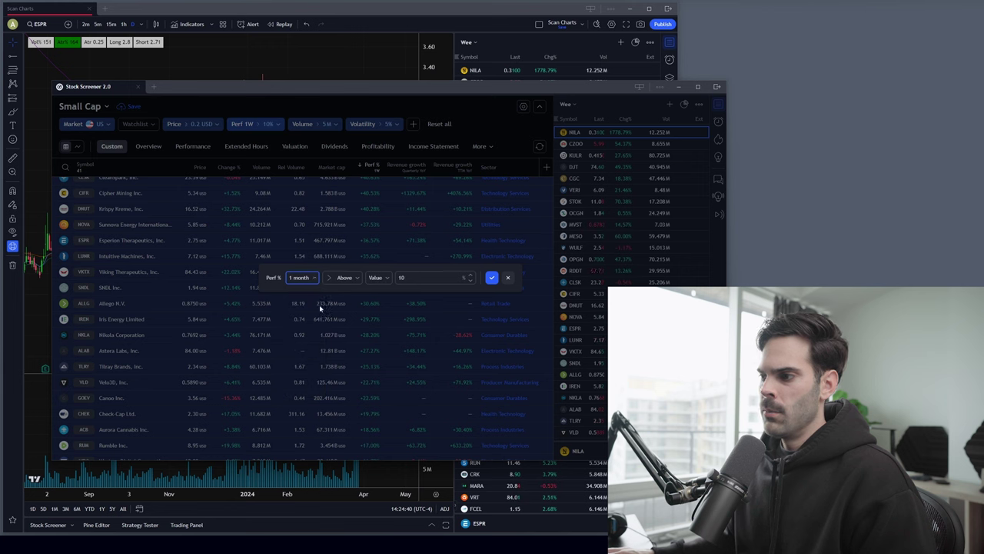
{"action": "left_click", "coordinate": [489, 278]}
- Look through the top filtered results by selecting KULR, DJT and CGC one after another
{"action": "left_click", "coordinate": [191, 219]}
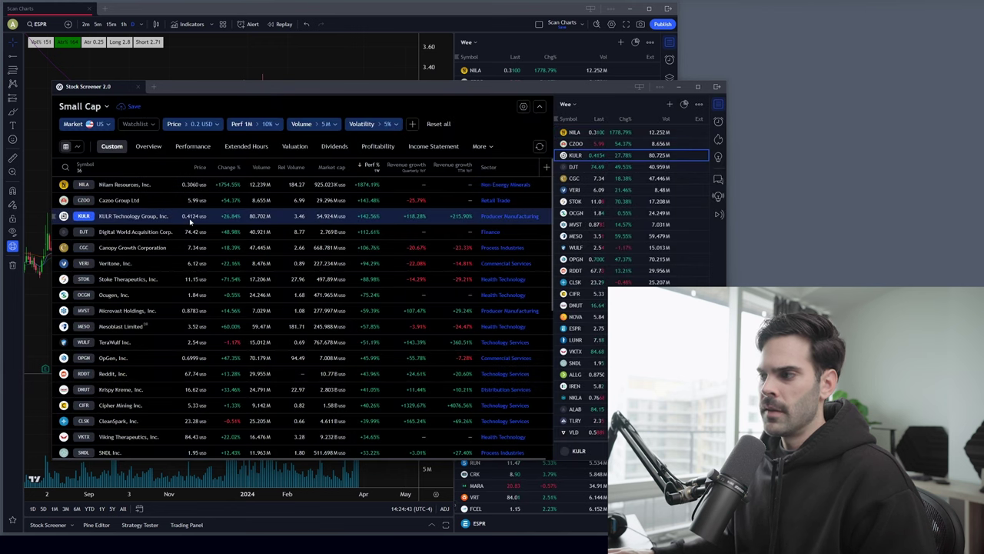
{"action": "left_click", "coordinate": [153, 234]}
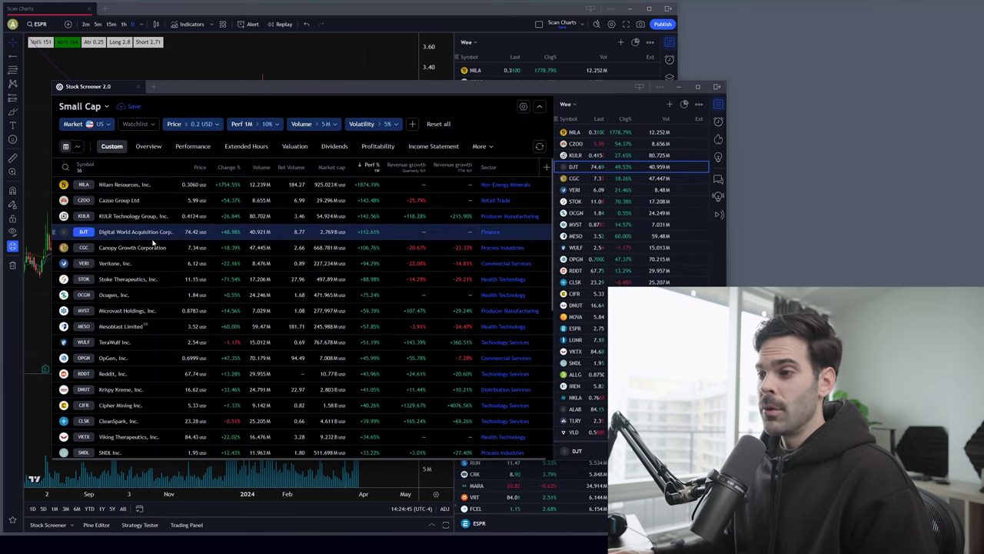
{"action": "left_click", "coordinate": [152, 247]}
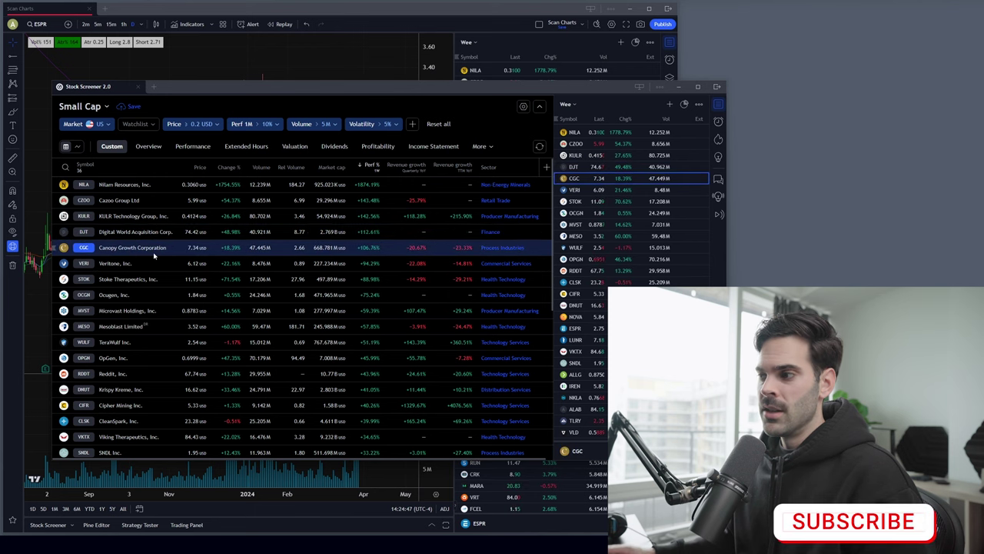